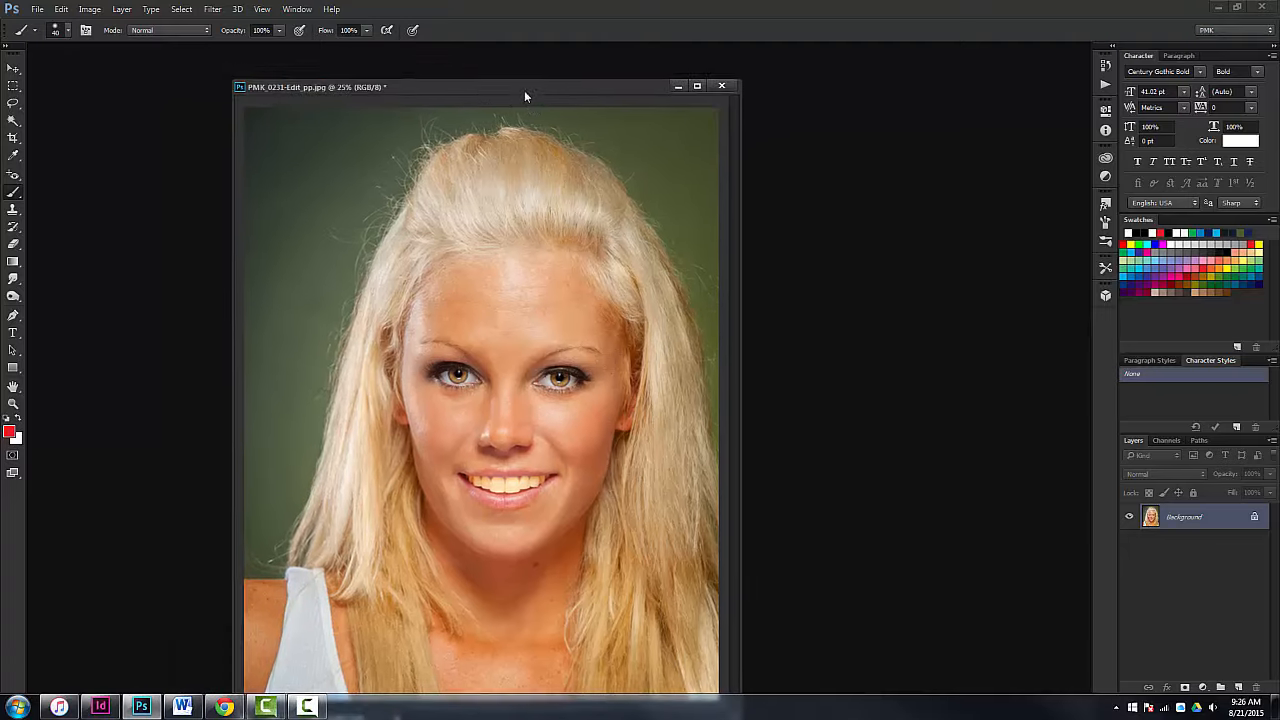
Reposition and widen the portrait's document window, and enlarge the view to examine the yellow teeth
{"action": "left_click_drag", "start_coordinate": [524, 95], "coordinate": [560, 57]}
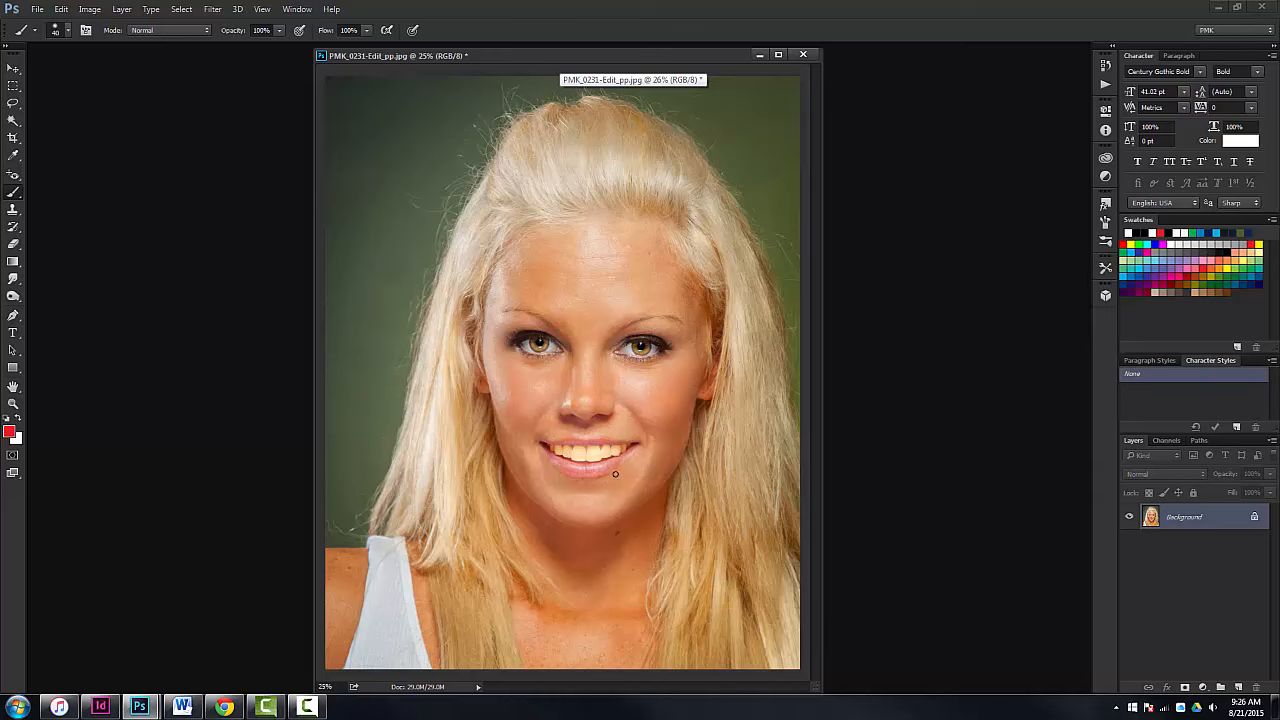
{"action": "key", "text": "ctrl+plus"}
{"action": "key", "text": "ctrl+plus"}
{"action": "key", "text": "ctrl+plus"}
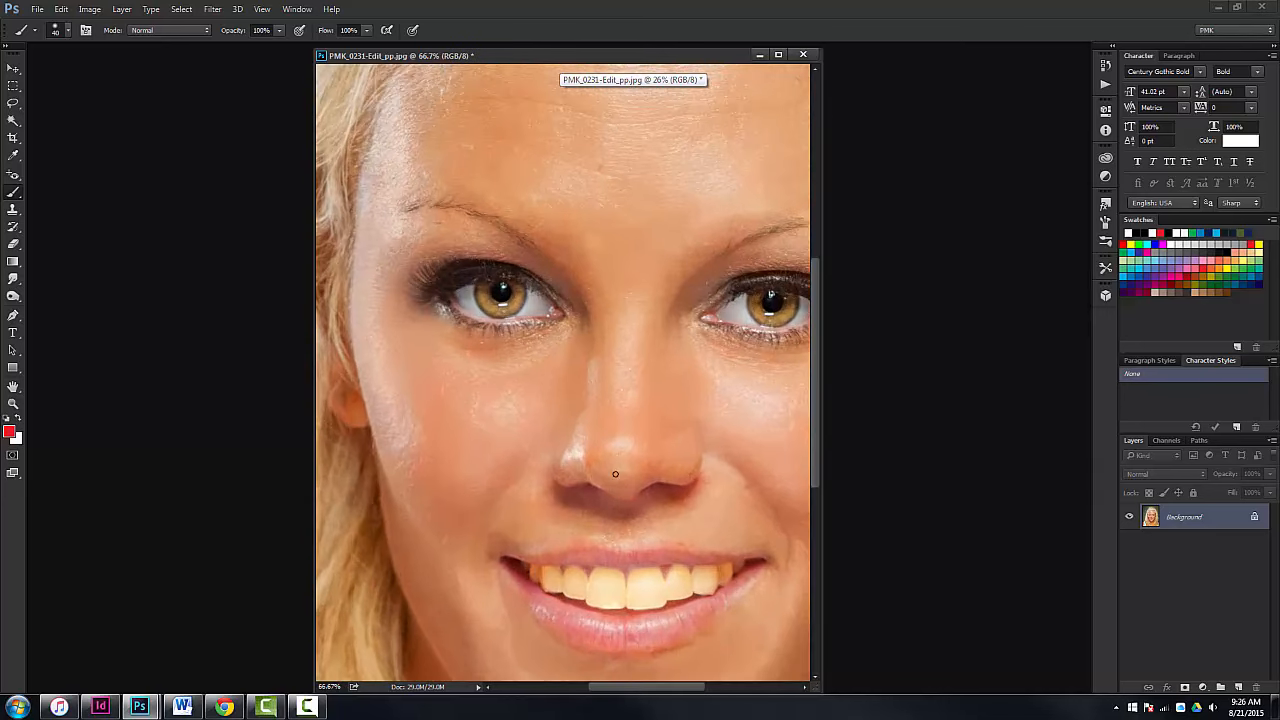
{"action": "key", "text": "ctrl+plus"}
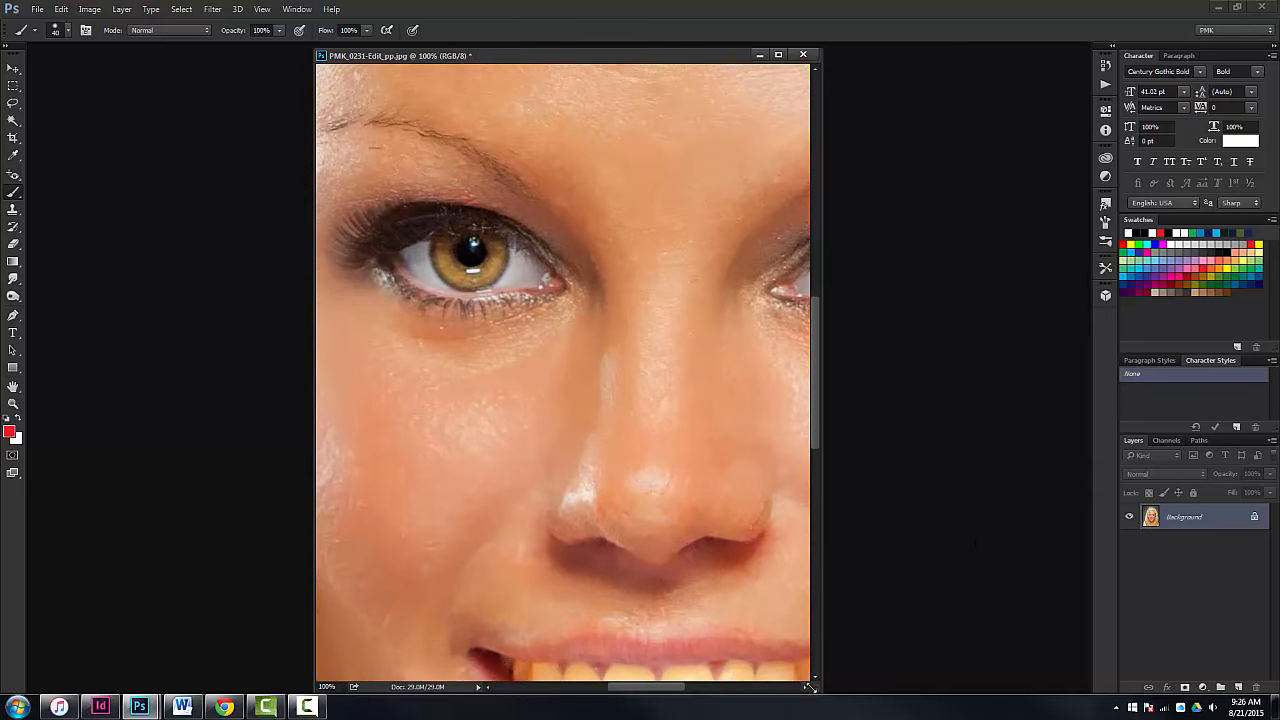
{"action": "left_click_drag", "start_coordinate": [816, 684], "coordinate": [1016, 682]}
{"action": "left_click_drag", "start_coordinate": [1010, 339], "coordinate": [1012, 370]}
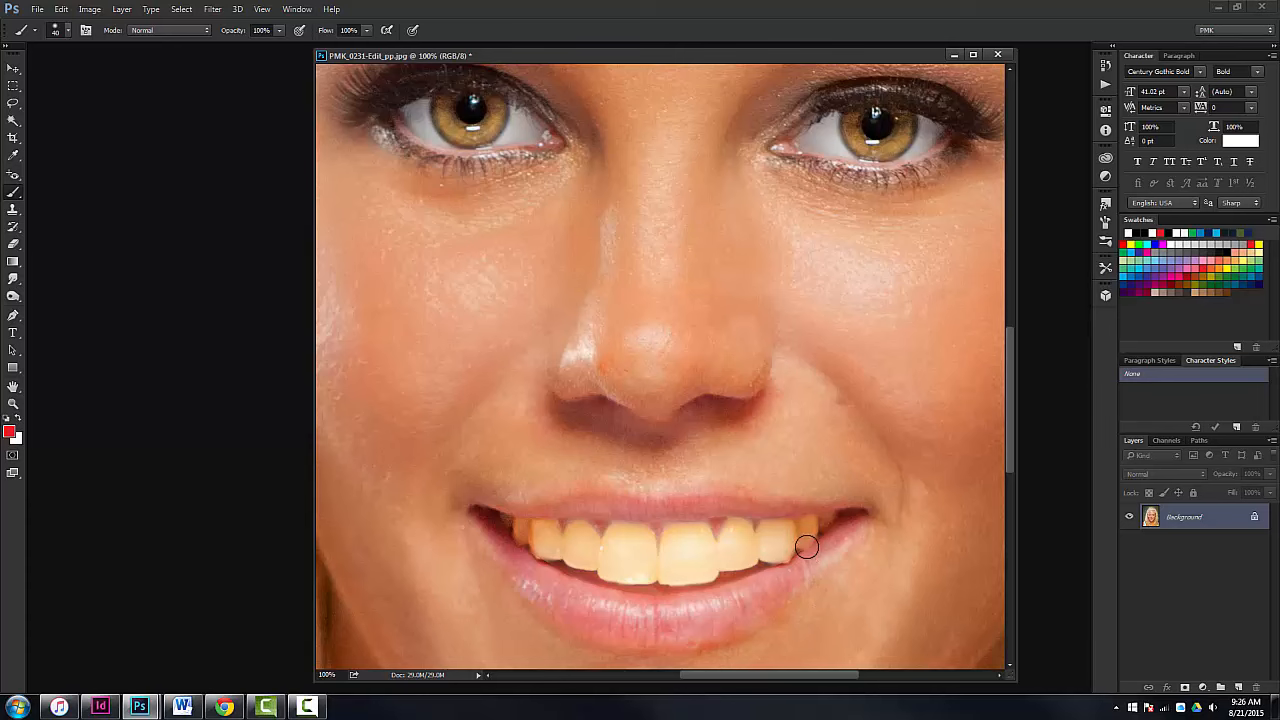
{"action": "key", "text": "ctrl+minus"}
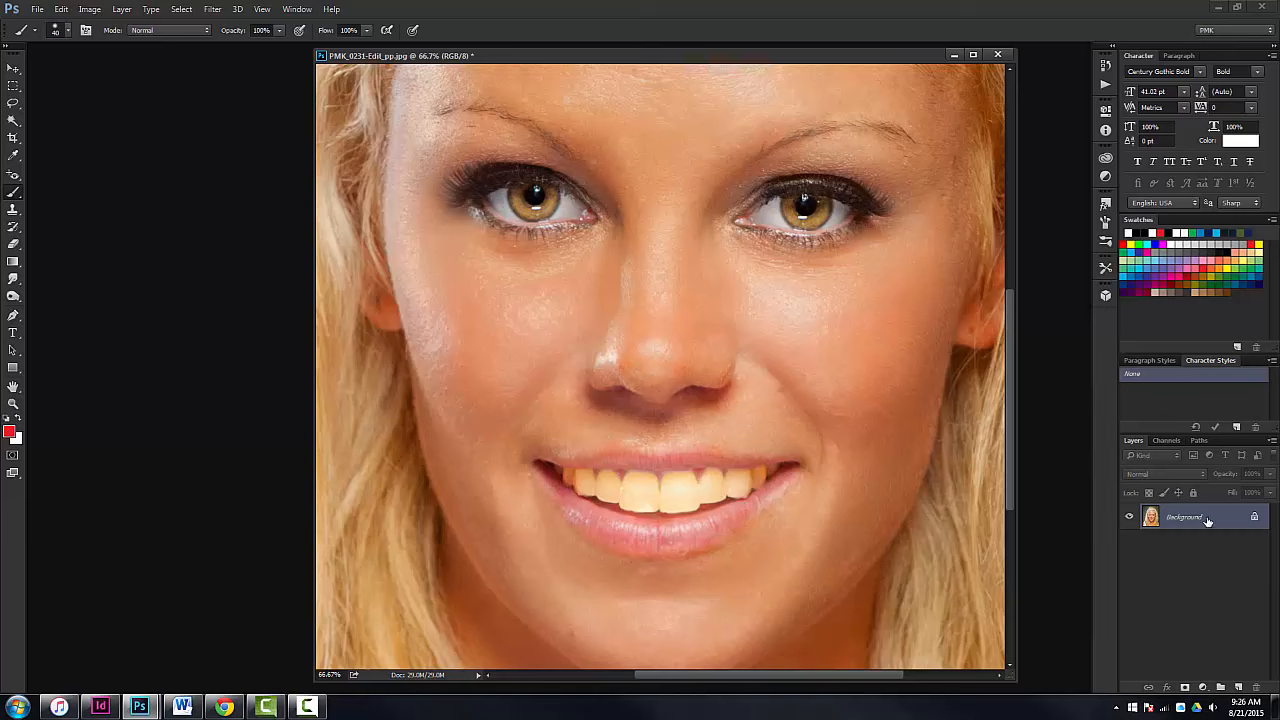
Duplicate the Background layer and name the copy "Yellow Teeth"
{"action": "key", "text": "ctrl+j"}
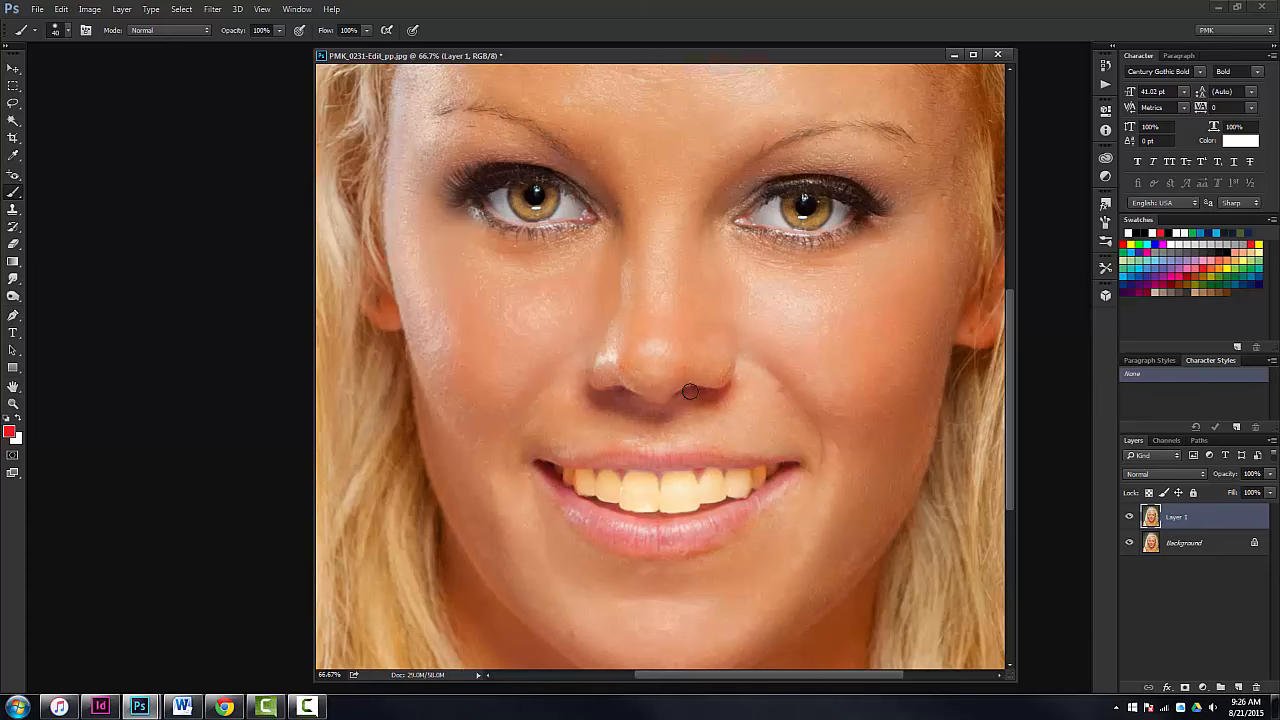
{"action": "left_click_drag", "start_coordinate": [694, 366], "coordinate": [670, 363]}
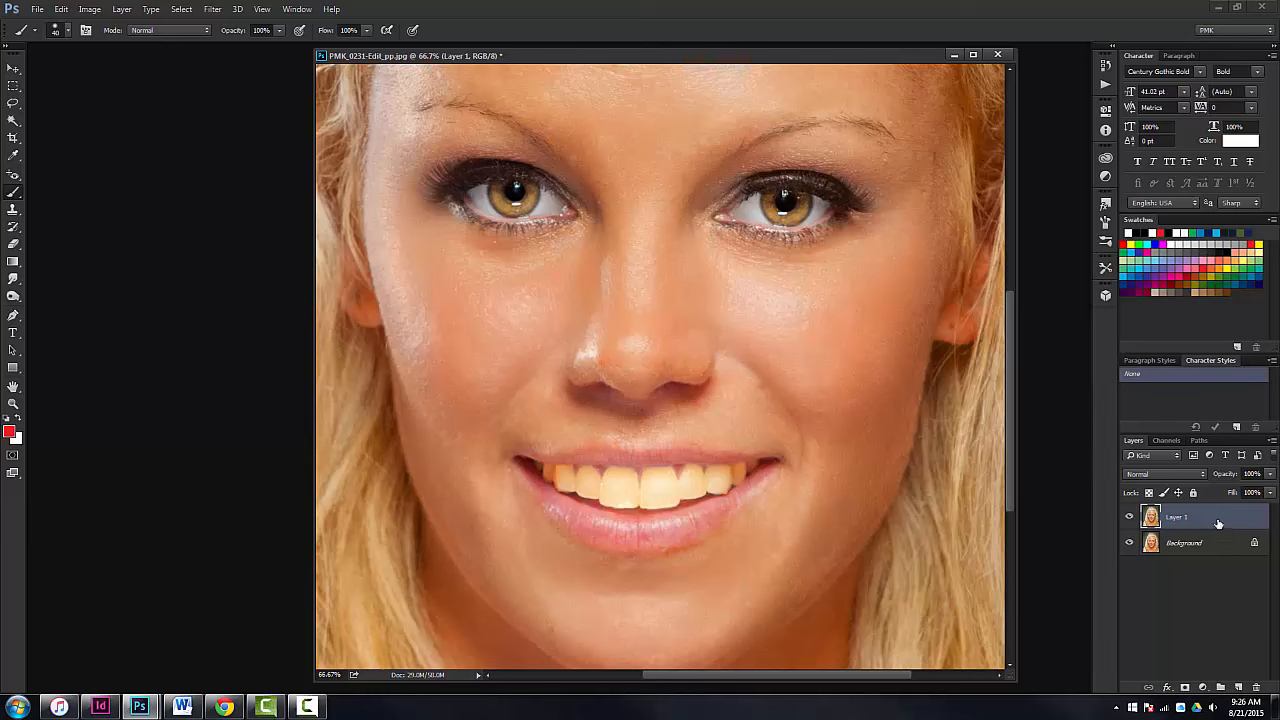
{"action": "double_click", "coordinate": [1178, 518]}
{"action": "type", "text": "Yellow Teeth"}
{"action": "key", "text": "Return"}
Duplicate the Yellow Teeth layer and rename the copy "White Teeth"
{"action": "key", "text": "ctrl+j"}
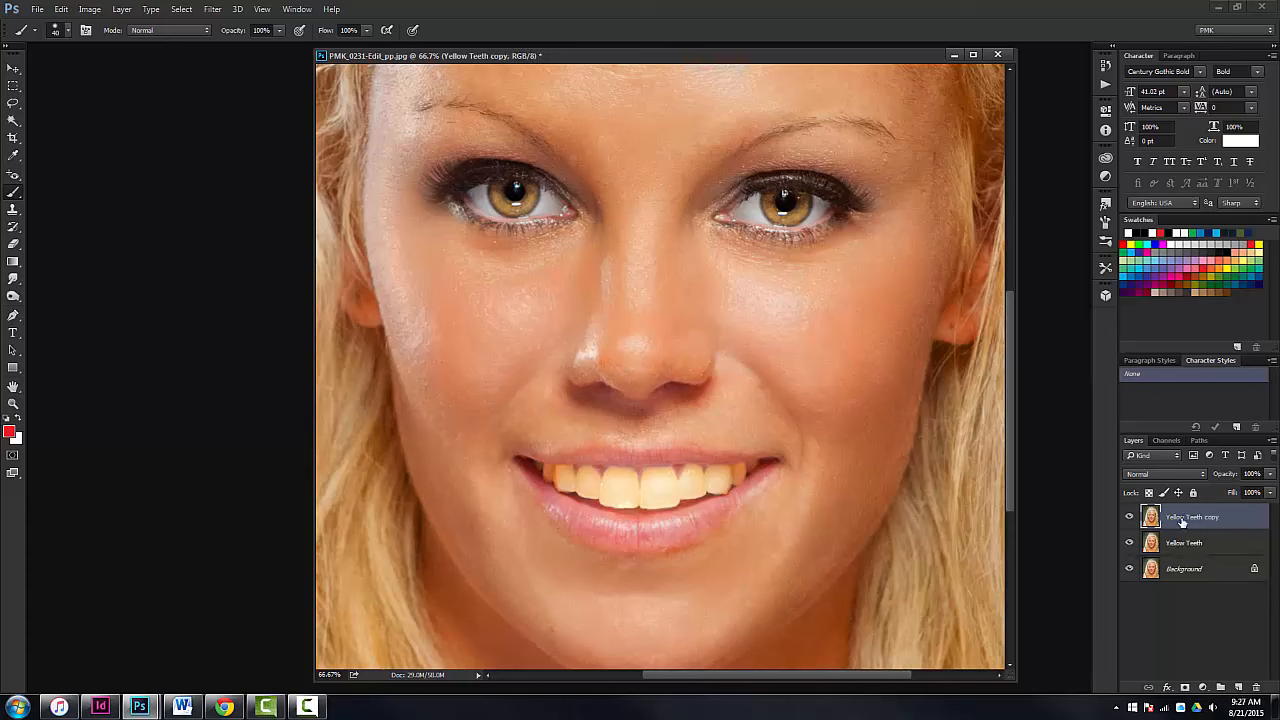
{"action": "right_click", "coordinate": [1182, 520]}
{"action": "key", "text": "Escape"}
{"action": "double_click", "coordinate": [1200, 516]}
{"action": "type", "text": "White Teeth"}
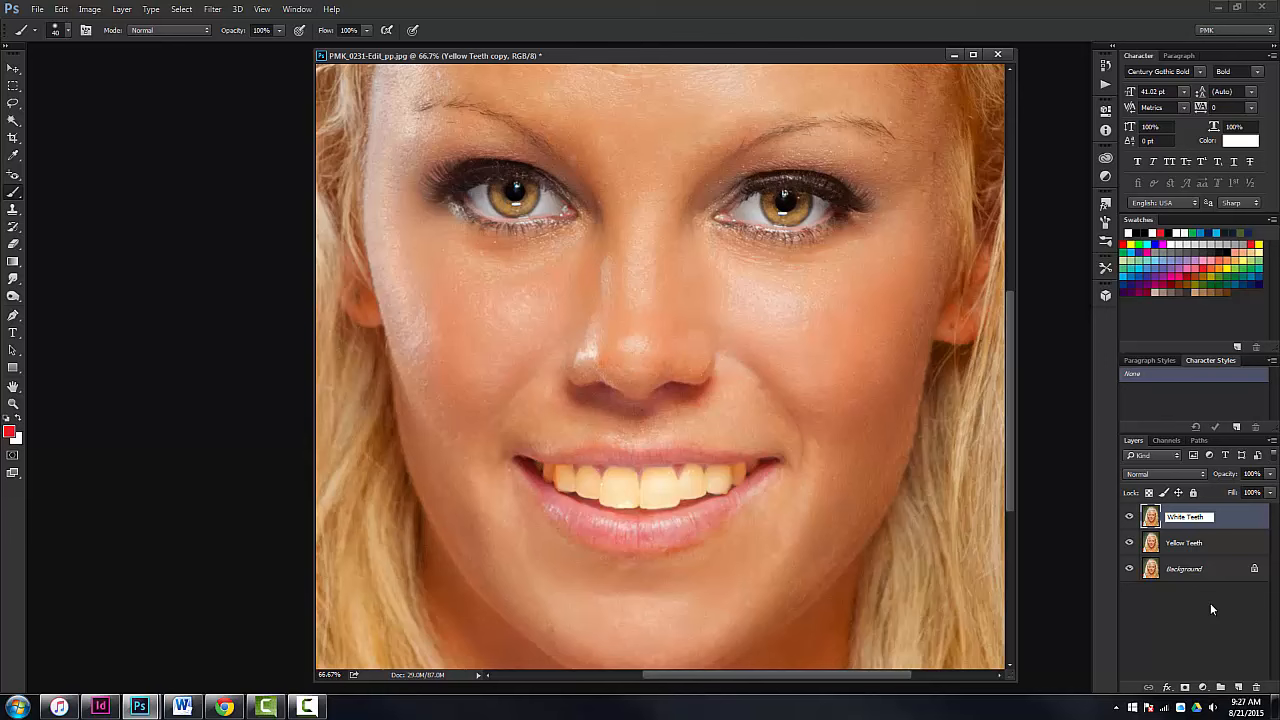
{"action": "key", "text": "Return"}
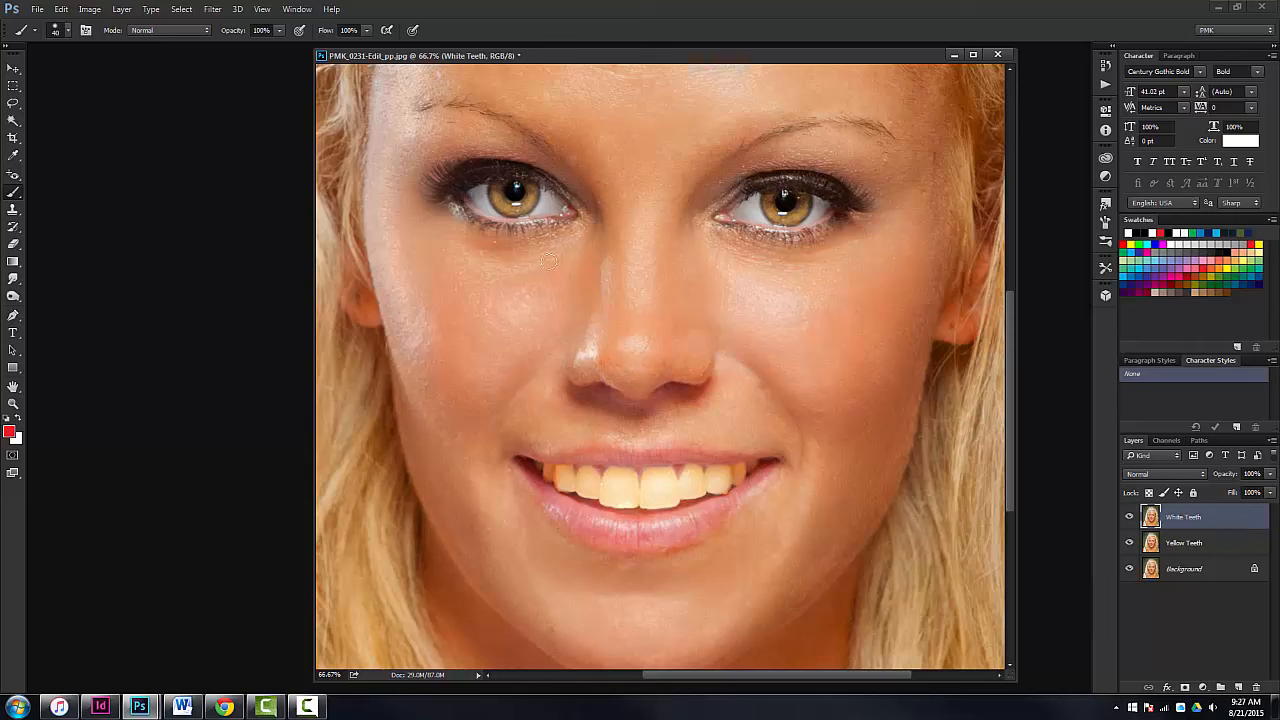
Desaturate the White Teeth layer and hide it behind a layer mask inverted to black
{"action": "left_click", "coordinate": [94, 10]}
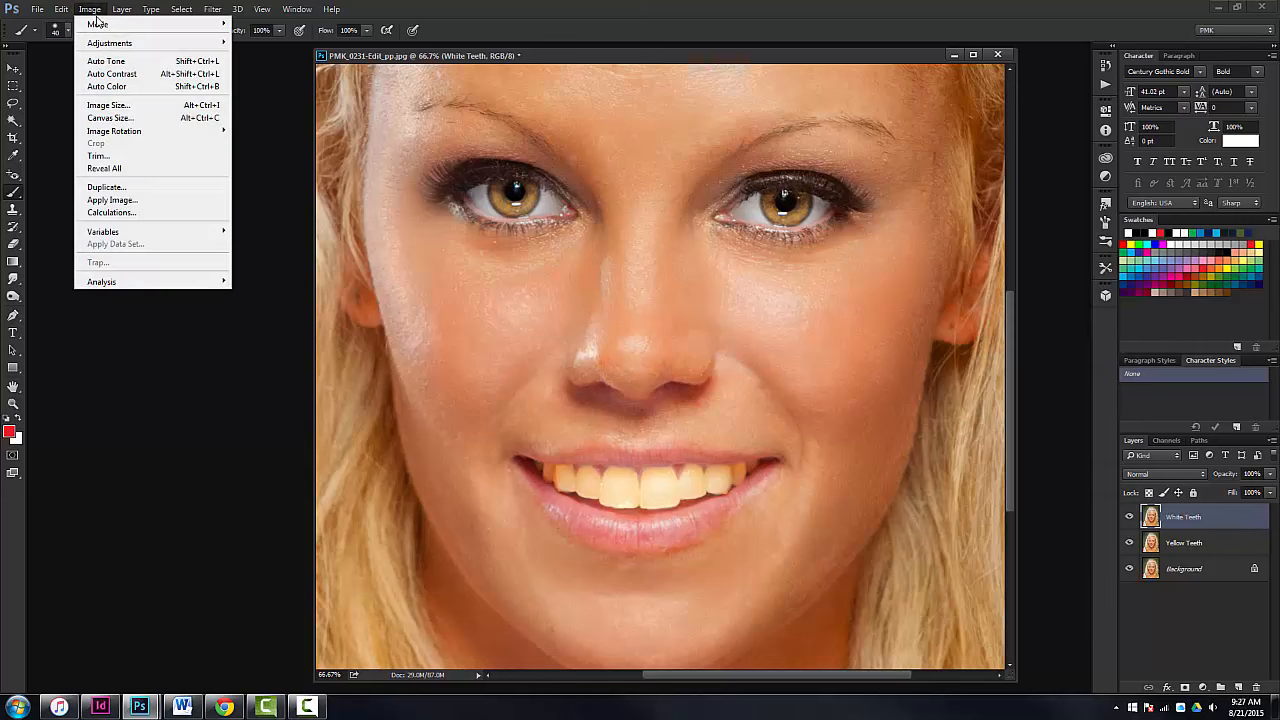
{"action": "mouse_move", "coordinate": [120, 43]}
{"action": "left_click", "coordinate": [292, 296]}
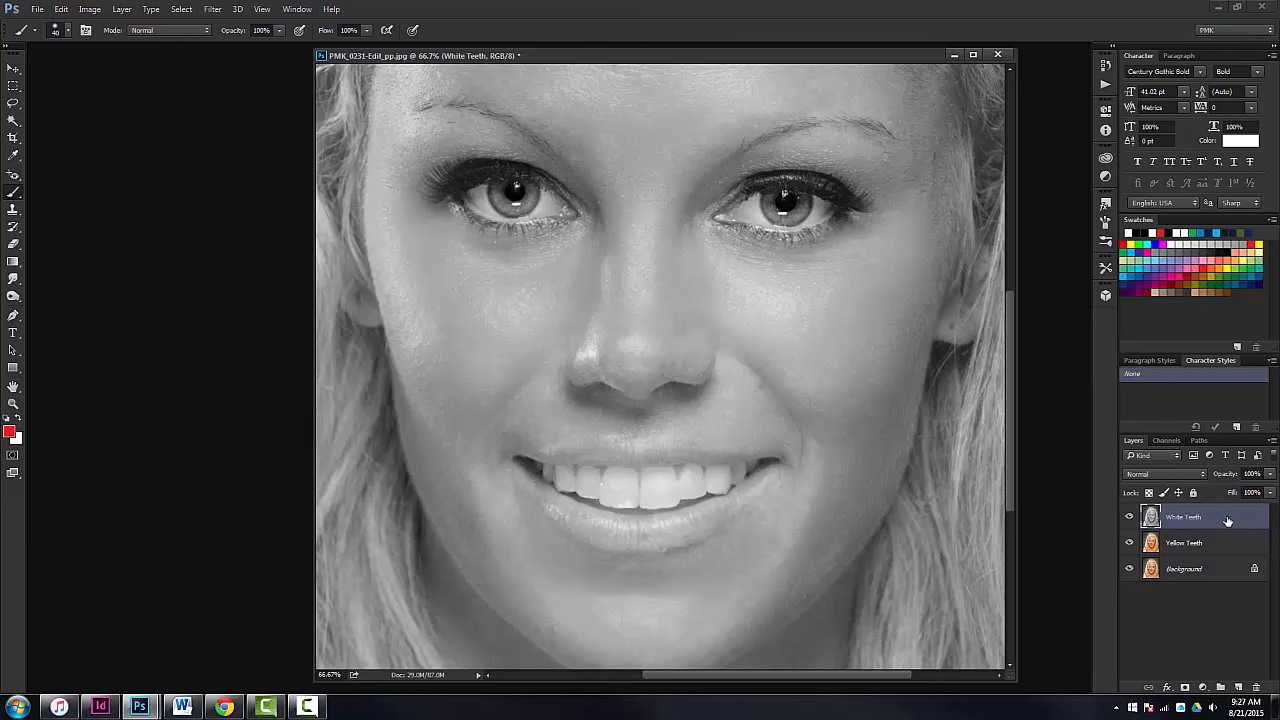
{"action": "left_click", "coordinate": [1185, 688]}
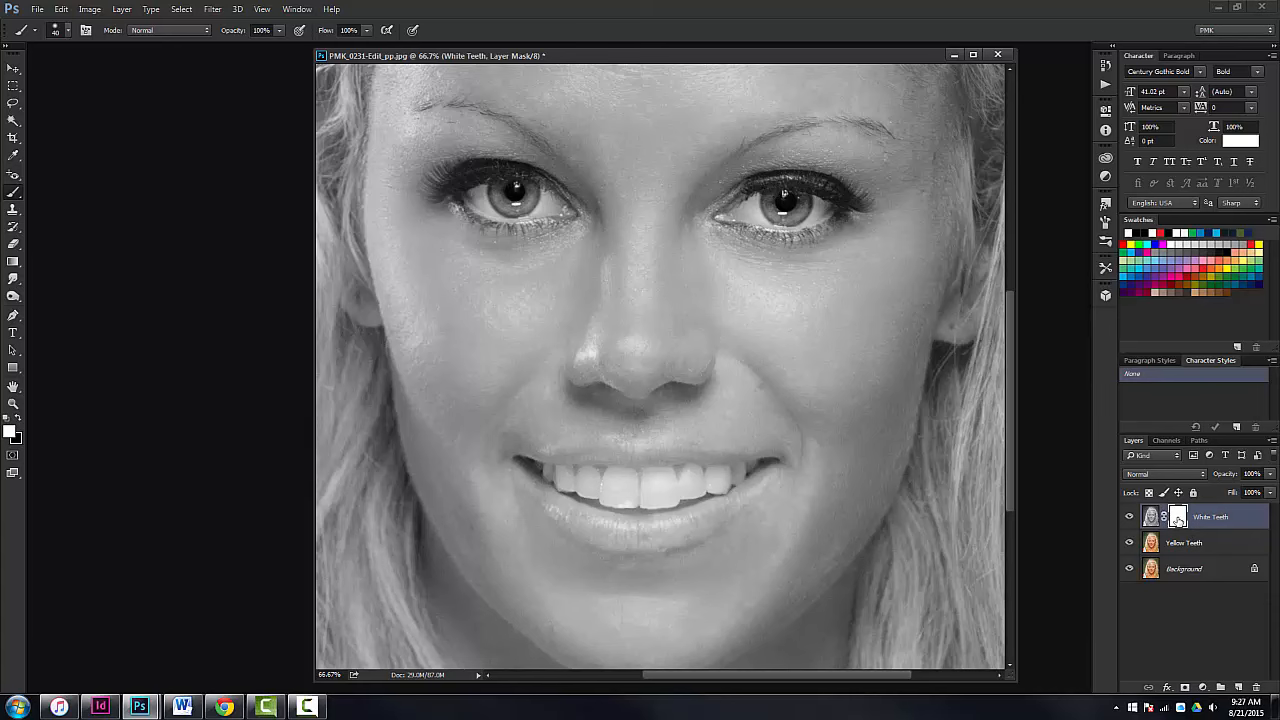
{"action": "key", "text": "ctrl+i"}
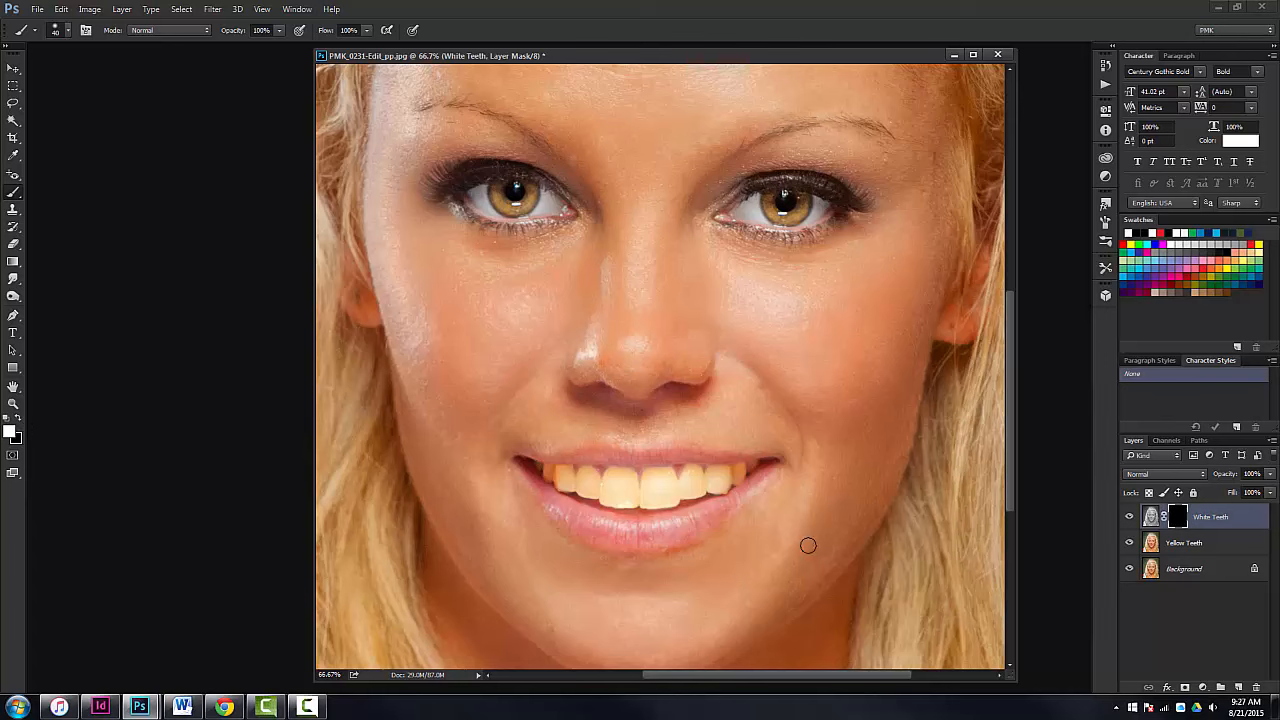
{"action": "left_click", "coordinate": [61, 9]}
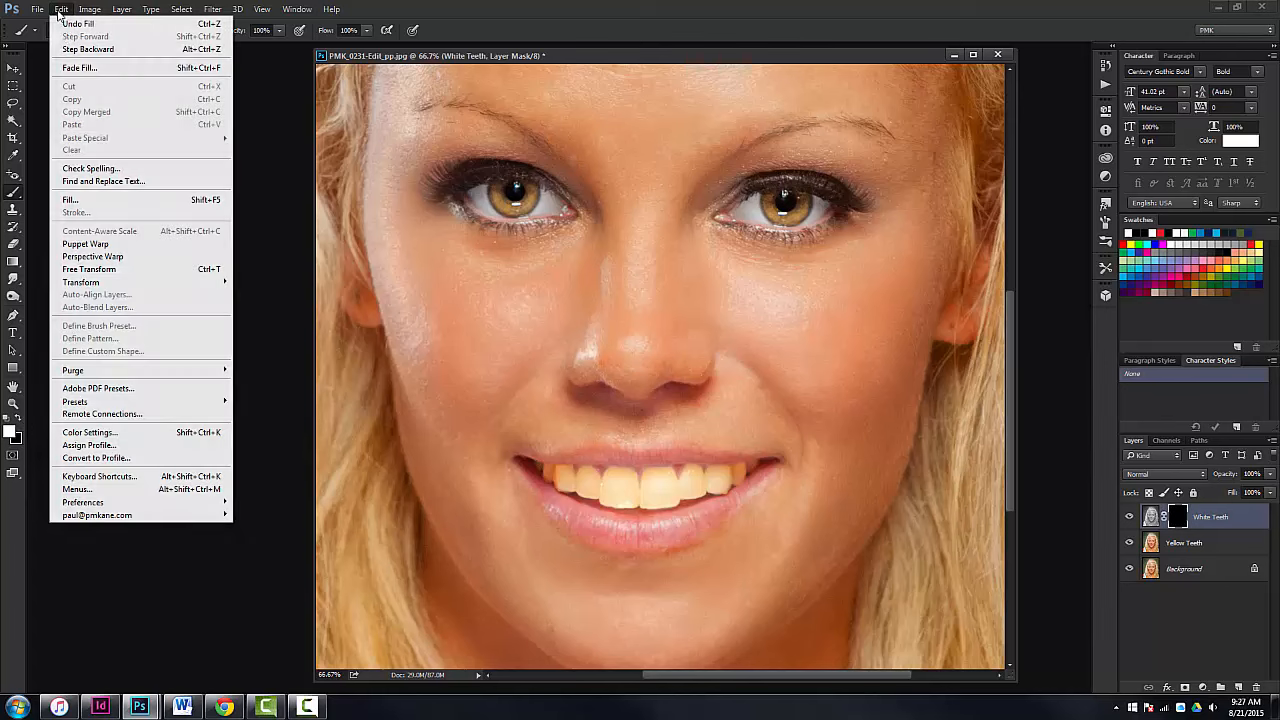
{"action": "left_click", "coordinate": [91, 202]}
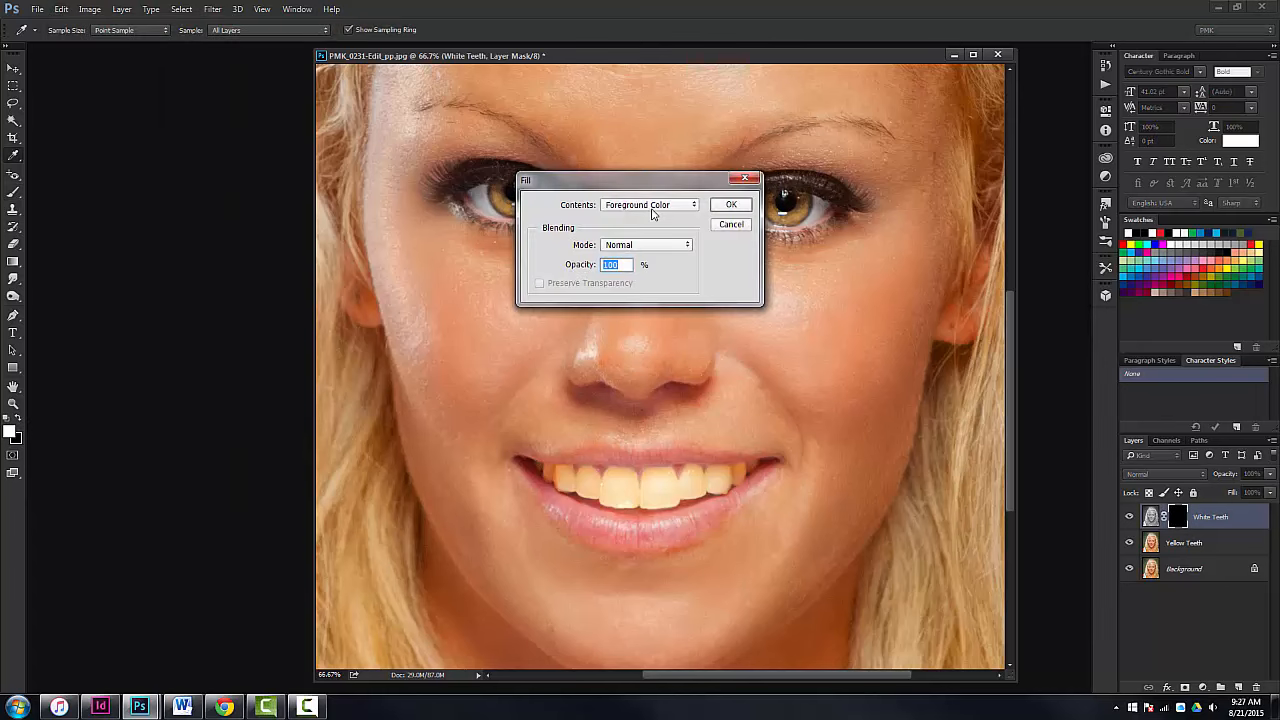
{"action": "left_click", "coordinate": [650, 205]}
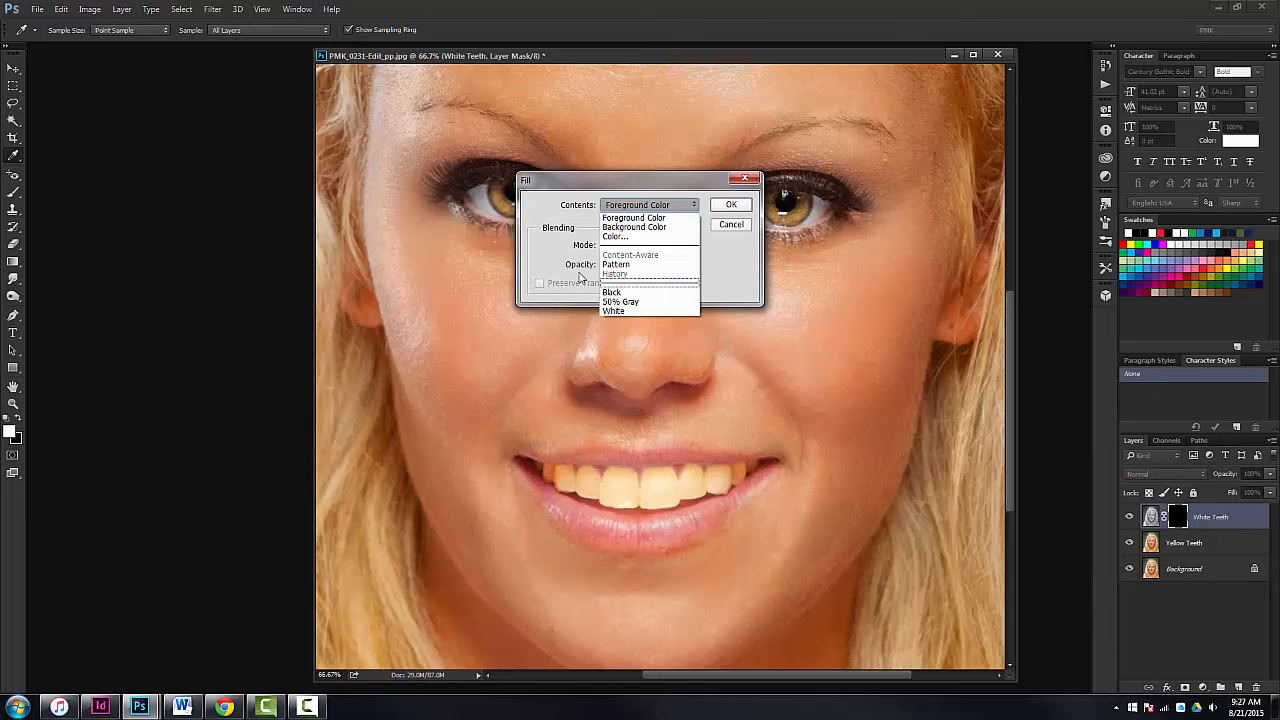
{"action": "left_click", "coordinate": [729, 248]}
{"action": "left_click", "coordinate": [733, 226]}
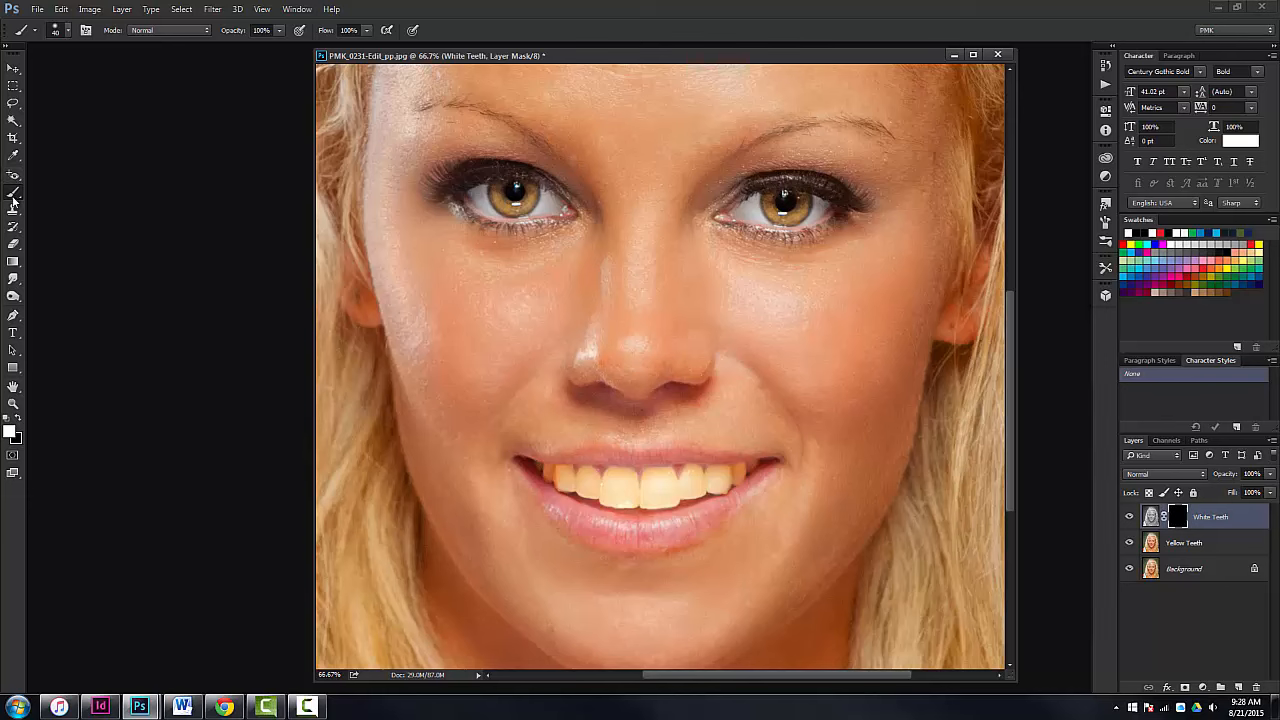
Brush white over all the teeth on the White Teeth mask, and black over the gray spill on the upper lip
{"action": "mouse_move", "coordinate": [620, 491]}
{"action": "left_mouse_down"}
{"action": "mouse_move", "coordinate": [611, 477]}
{"action": "mouse_move", "coordinate": [628, 481]}
{"action": "mouse_move", "coordinate": [626, 497]}
{"action": "mouse_move", "coordinate": [606, 486]}
{"action": "mouse_move", "coordinate": [629, 500]}
{"action": "mouse_move", "coordinate": [629, 471]}
{"action": "mouse_move", "coordinate": [611, 483]}
{"action": "mouse_move", "coordinate": [634, 500]}
{"action": "mouse_move", "coordinate": [651, 474]}
{"action": "mouse_move", "coordinate": [666, 475]}
{"action": "mouse_move", "coordinate": [669, 498]}
{"action": "mouse_move", "coordinate": [643, 497]}
{"action": "mouse_move", "coordinate": [694, 476]}
{"action": "mouse_move", "coordinate": [683, 486]}
{"action": "mouse_move", "coordinate": [702, 488]}
{"action": "mouse_move", "coordinate": [716, 470]}
{"action": "mouse_move", "coordinate": [711, 489]}
{"action": "mouse_move", "coordinate": [752, 466]}
{"action": "mouse_move", "coordinate": [718, 484]}
{"action": "mouse_move", "coordinate": [613, 490]}
{"action": "mouse_move", "coordinate": [580, 480]}
{"action": "mouse_move", "coordinate": [586, 471]}
{"action": "mouse_move", "coordinate": [580, 486]}
{"action": "mouse_move", "coordinate": [558, 481]}
{"action": "left_mouse_up"}
{"action": "left_click_drag", "start_coordinate": [548, 471], "coordinate": [598, 493]}
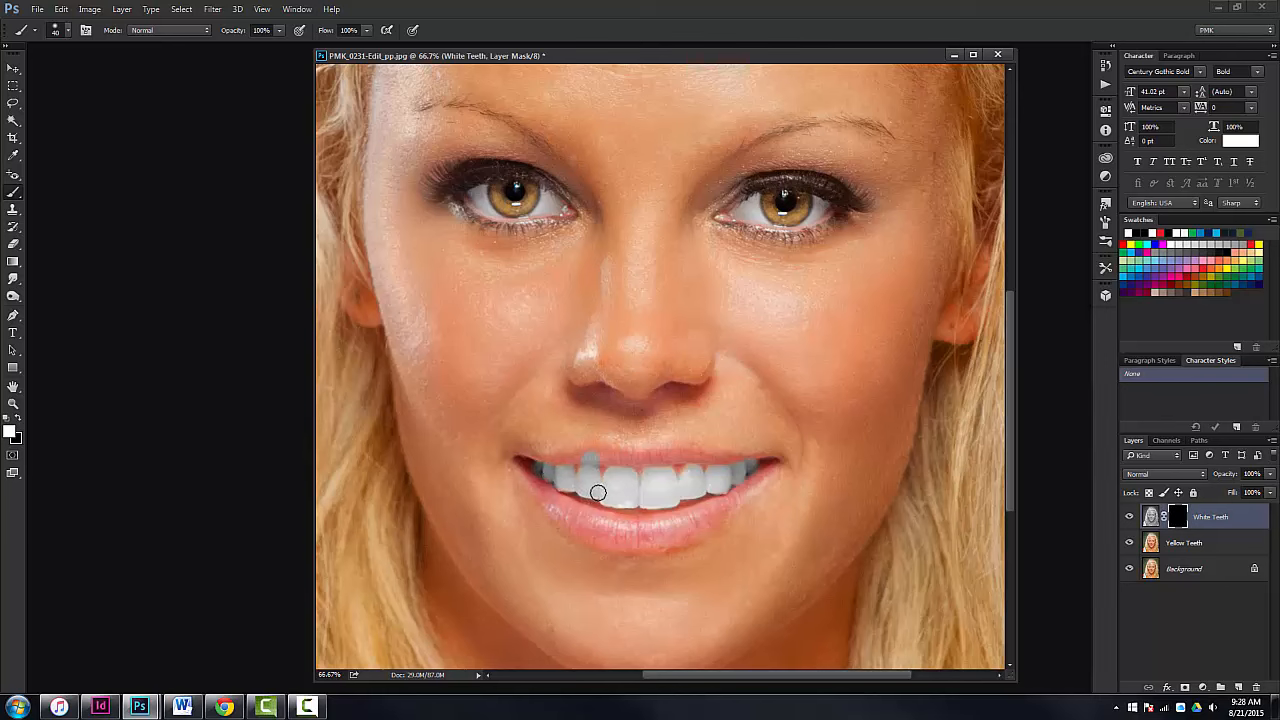
{"action": "left_click", "coordinate": [17, 419]}
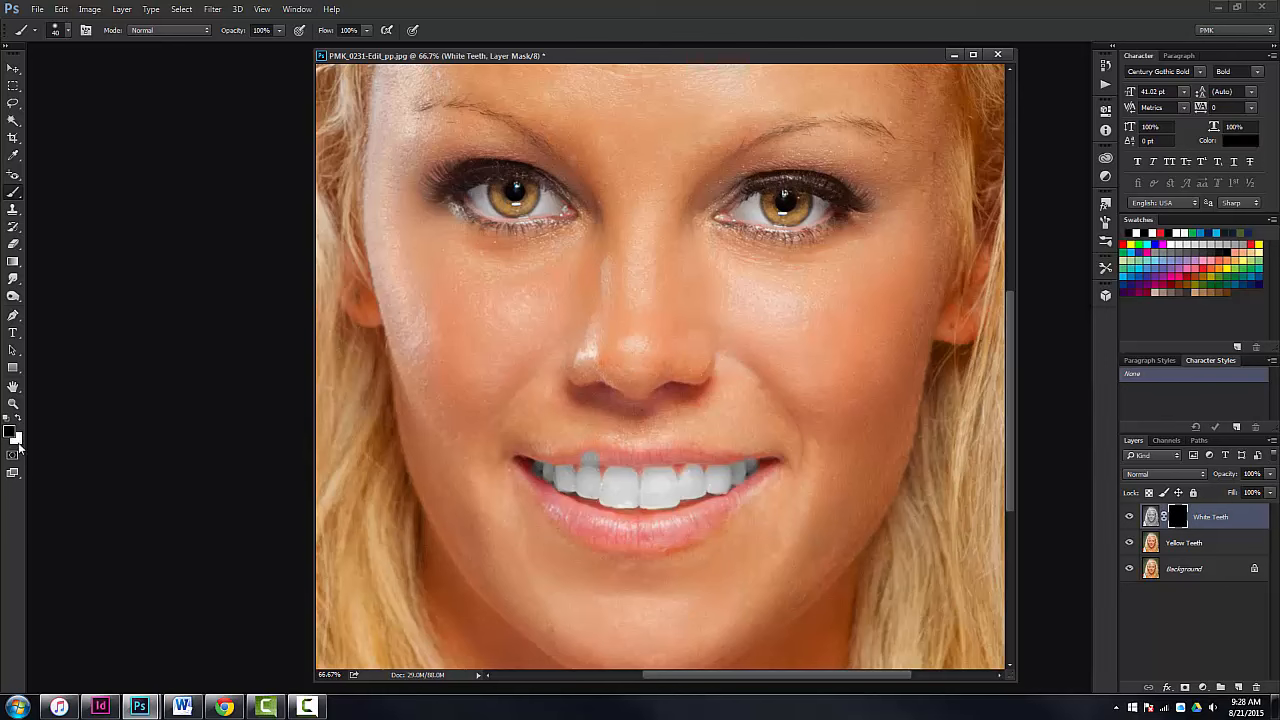
{"action": "mouse_move", "coordinate": [603, 446]}
{"action": "left_mouse_down"}
{"action": "mouse_move", "coordinate": [580, 449]}
{"action": "mouse_move", "coordinate": [603, 463]}
{"action": "mouse_move", "coordinate": [587, 459]}
{"action": "left_mouse_up"}
Clean up the mask at the left corner of the mouth with a 25 px black brush
{"action": "key", "text": "bracketleft"}
{"action": "key", "text": "bracketleft"}
{"action": "key", "text": "bracketleft"}
{"action": "key", "text": "x"}
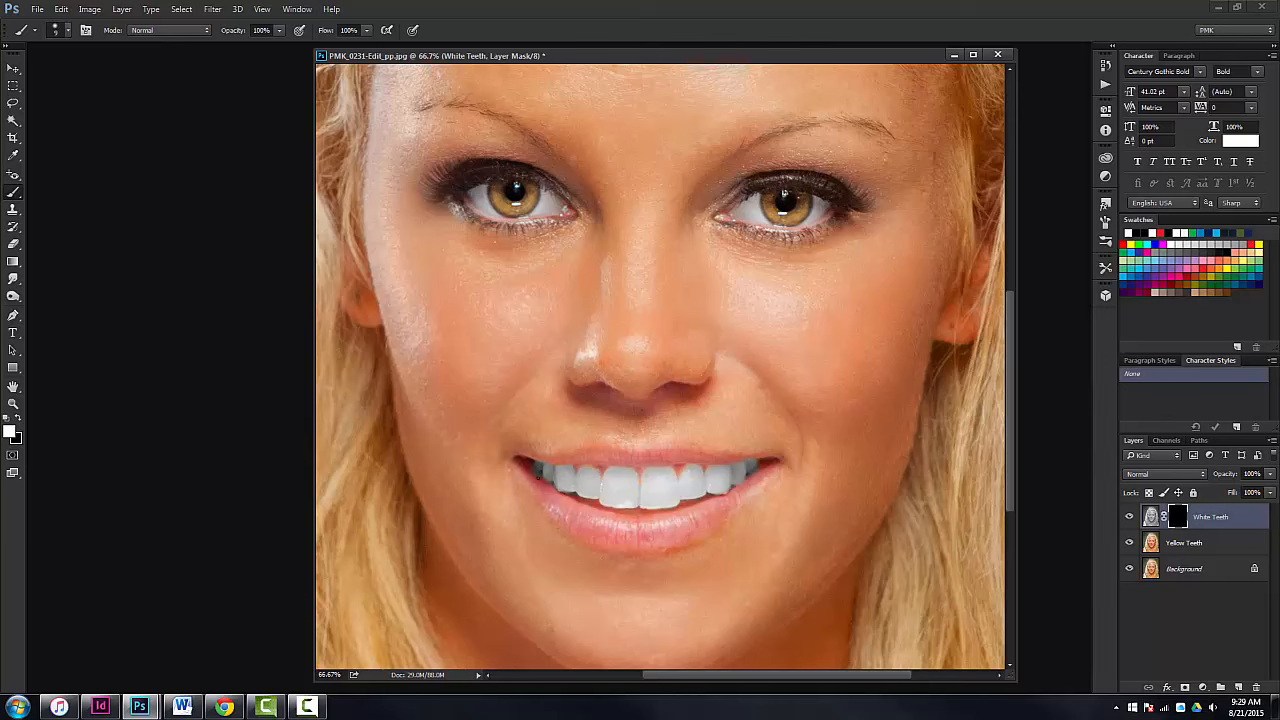
{"action": "key", "text": "x"}
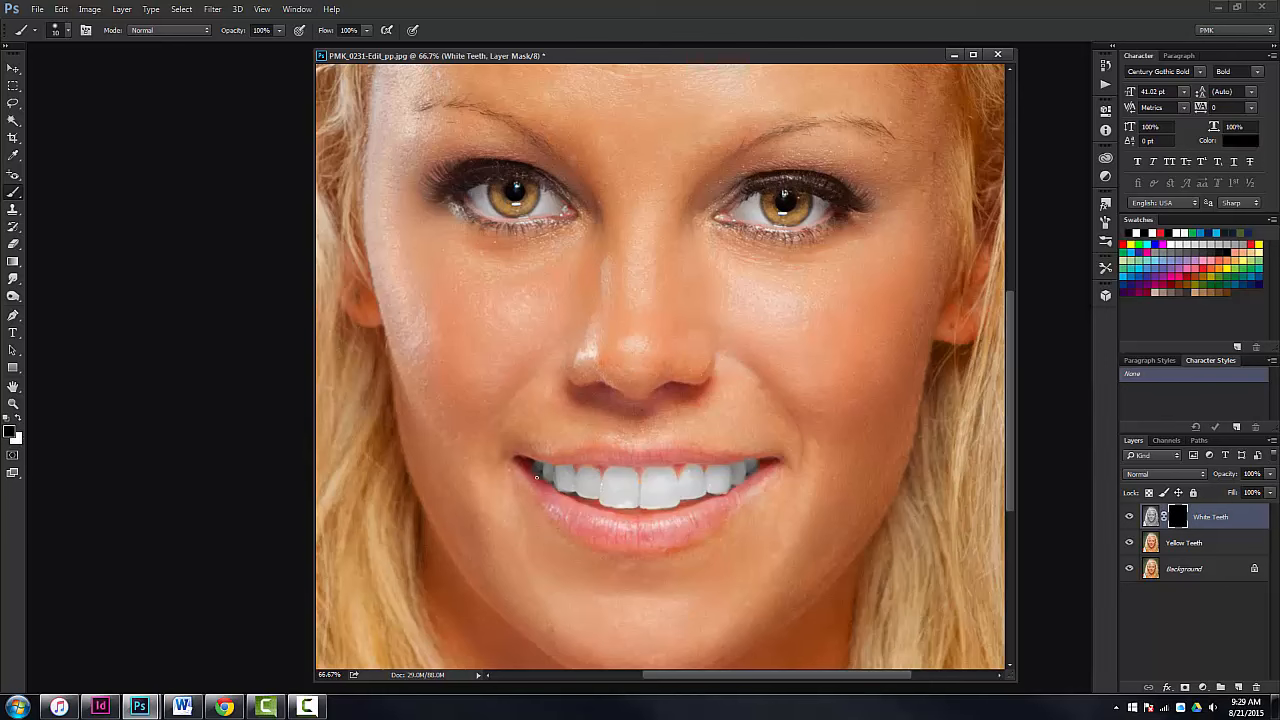
{"action": "key", "text": "bracketright"}
{"action": "key", "text": "bracketright"}
{"action": "key", "text": "bracketright"}
{"action": "left_click_drag", "start_coordinate": [534, 483], "coordinate": [529, 475]}
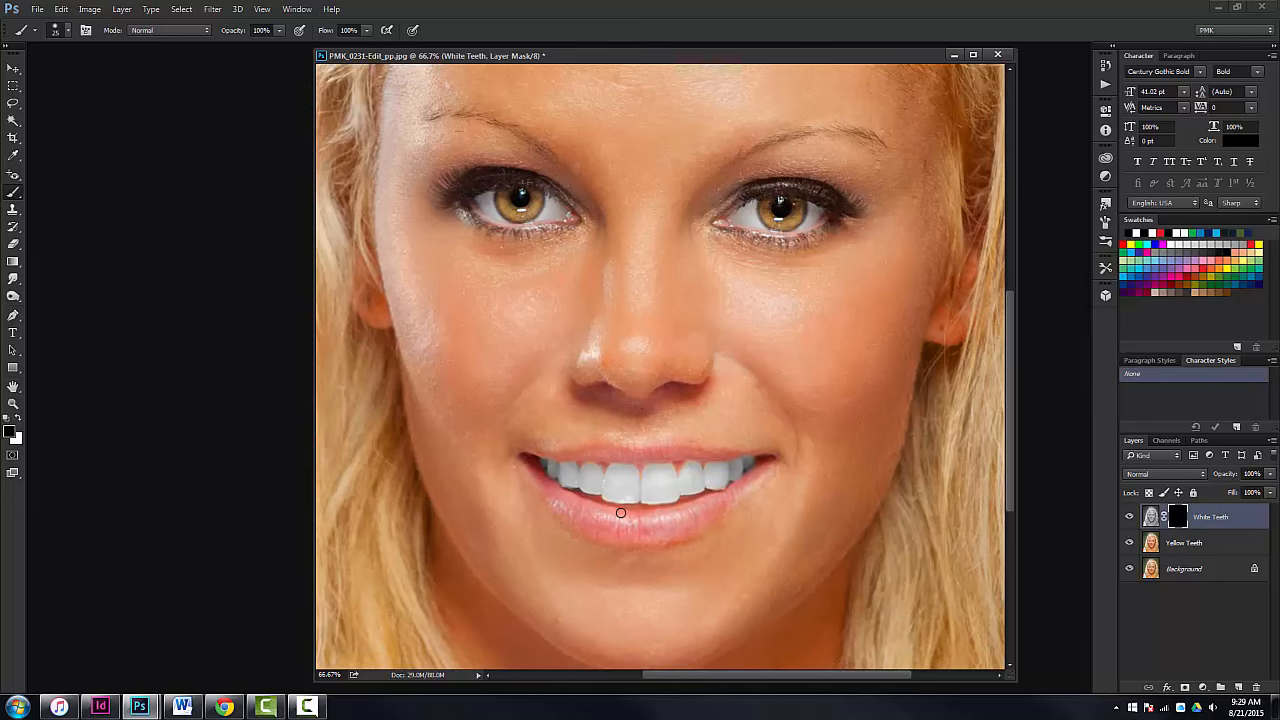
Target the White Teeth layer's image instead of its mask and set the layer opacity to 75%
{"action": "key", "text": "ctrl+minus"}
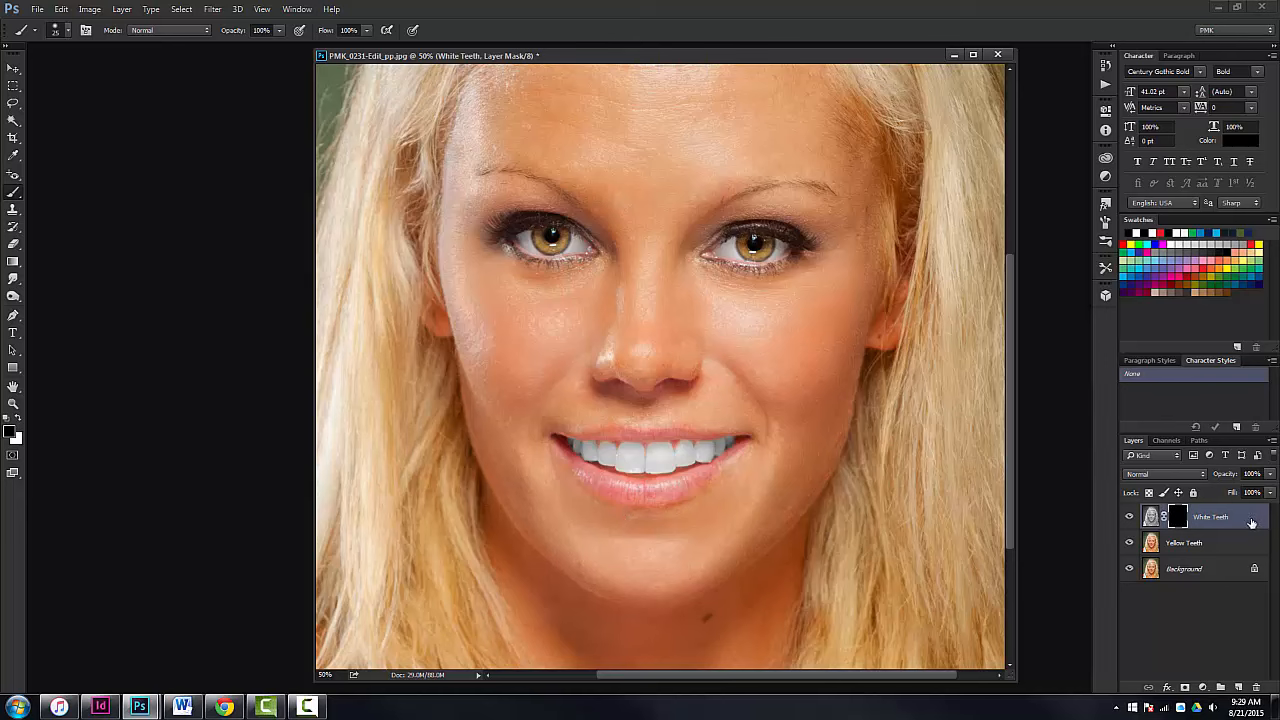
{"action": "left_click", "coordinate": [1157, 525]}
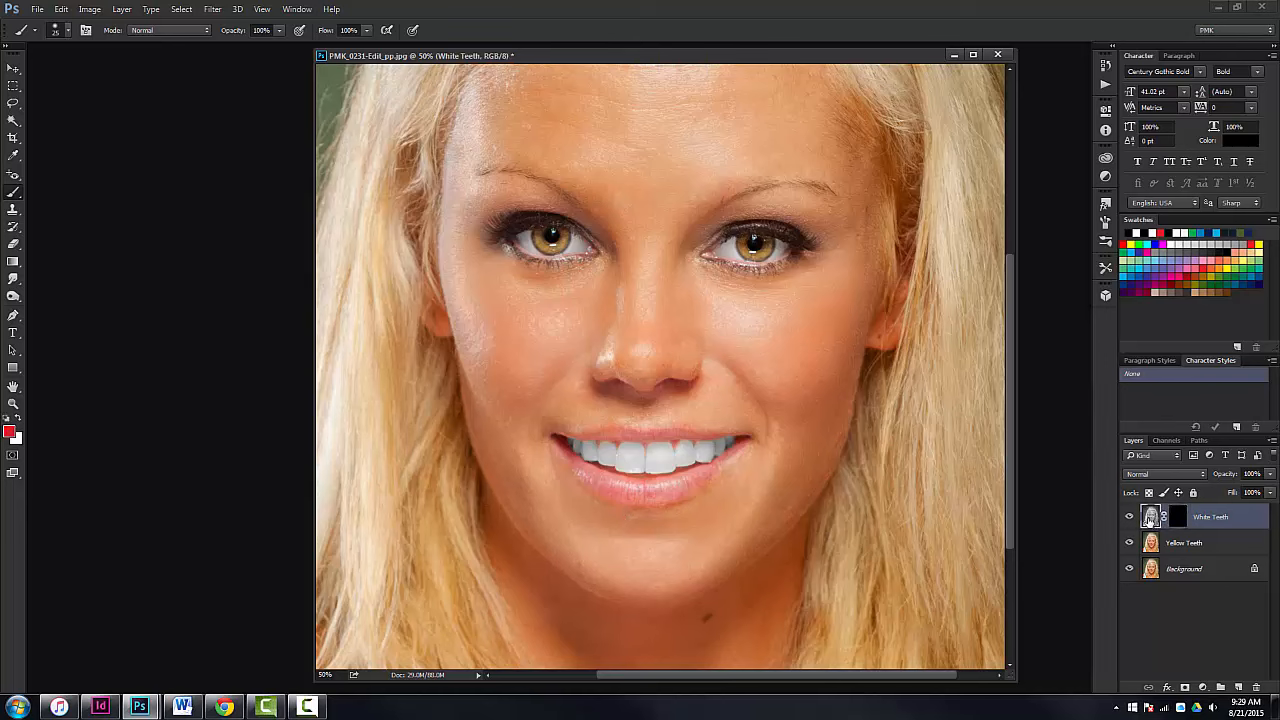
{"action": "left_click_drag", "start_coordinate": [1232, 480], "coordinate": [1210, 481]}
{"action": "key", "text": "ctrl+minus"}
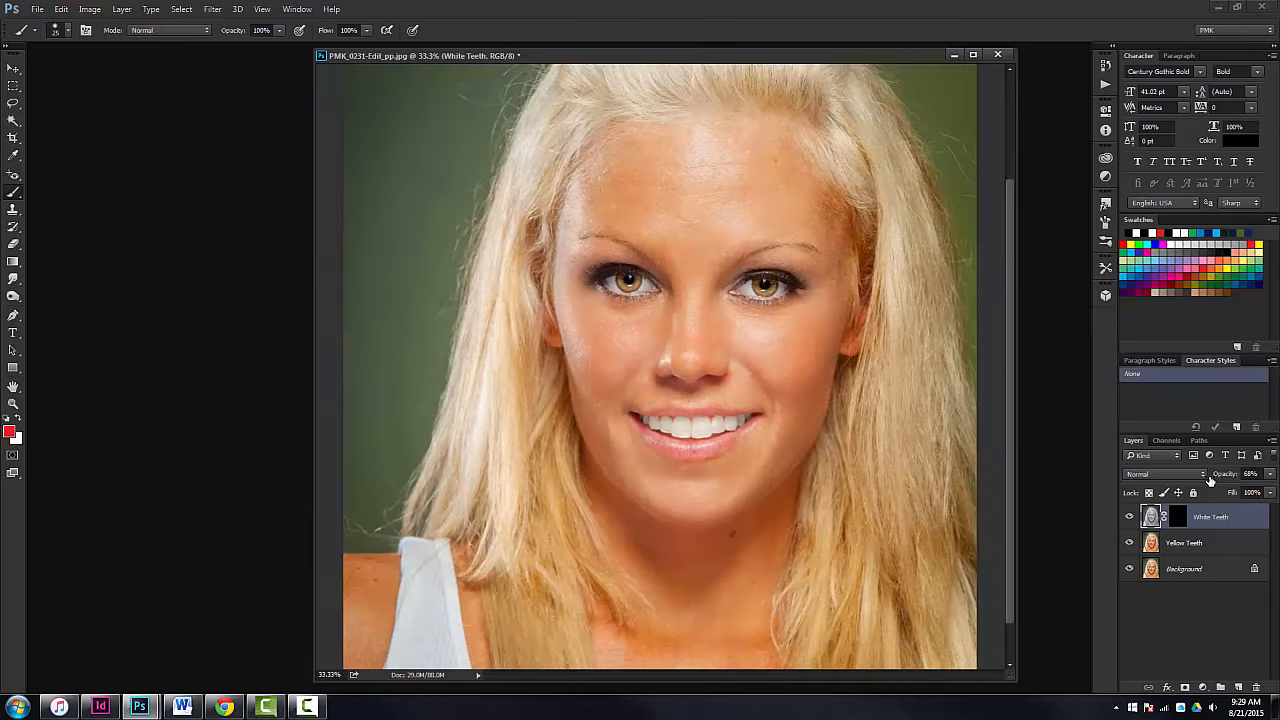
{"action": "key", "text": "ctrl+minus"}
{"action": "key", "text": "ctrl+plus"}
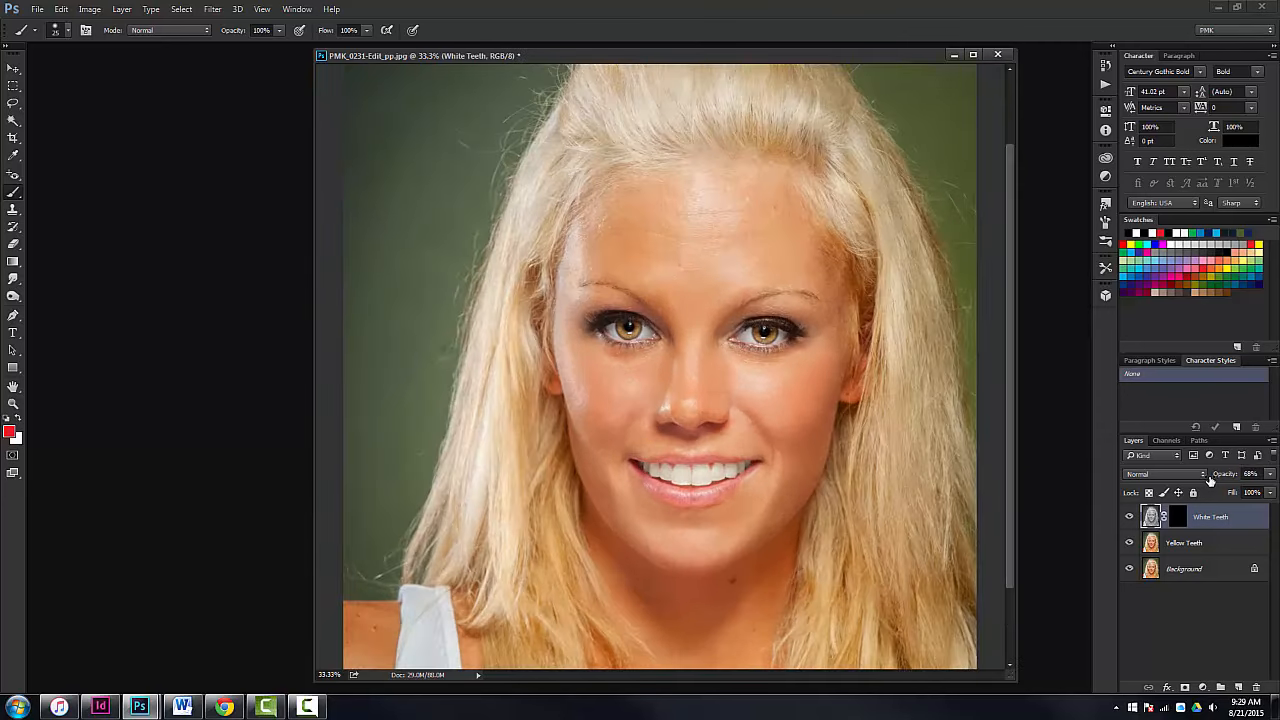
{"action": "left_click", "coordinate": [1225, 476]}
{"action": "left_click_drag", "start_coordinate": [1225, 478], "coordinate": [1231, 478]}
{"action": "key", "text": "Return"}
Brighten the White Teeth layer with Levels, setting the white input to 232 and the midtones to 1.08
{"action": "left_click", "coordinate": [99, 13]}
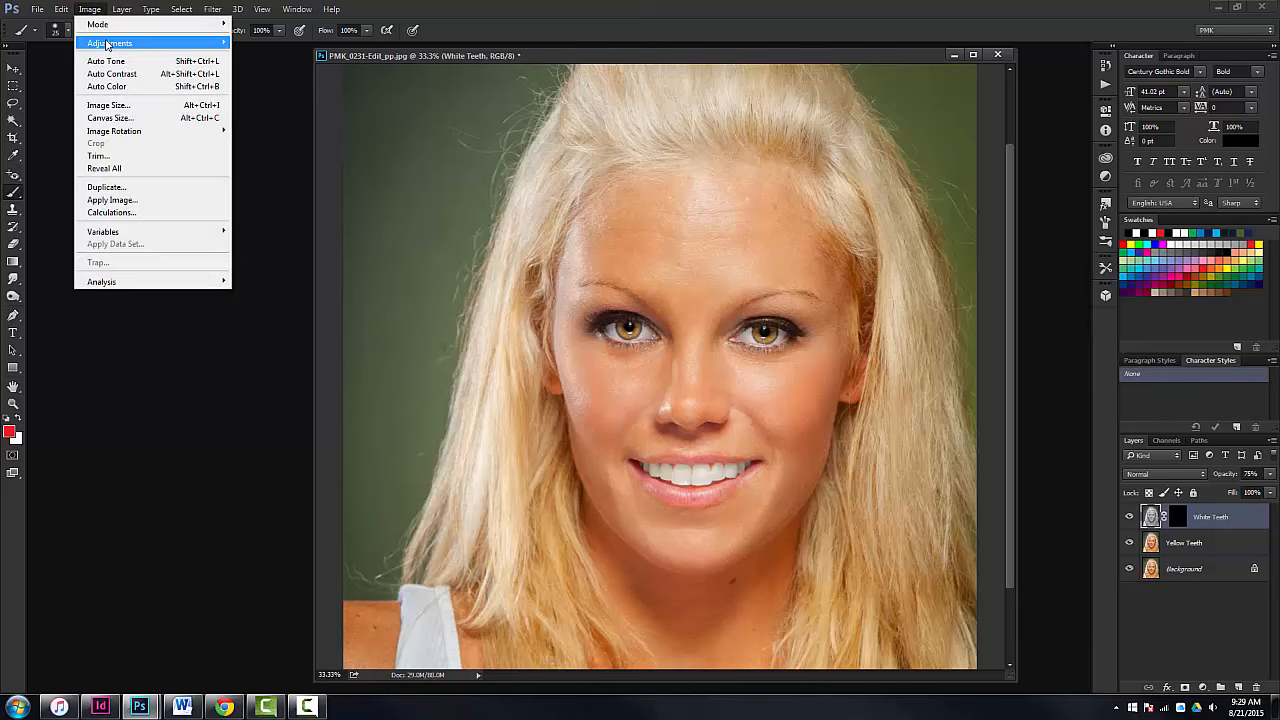
{"action": "mouse_move", "coordinate": [108, 43]}
{"action": "left_click", "coordinate": [257, 58]}
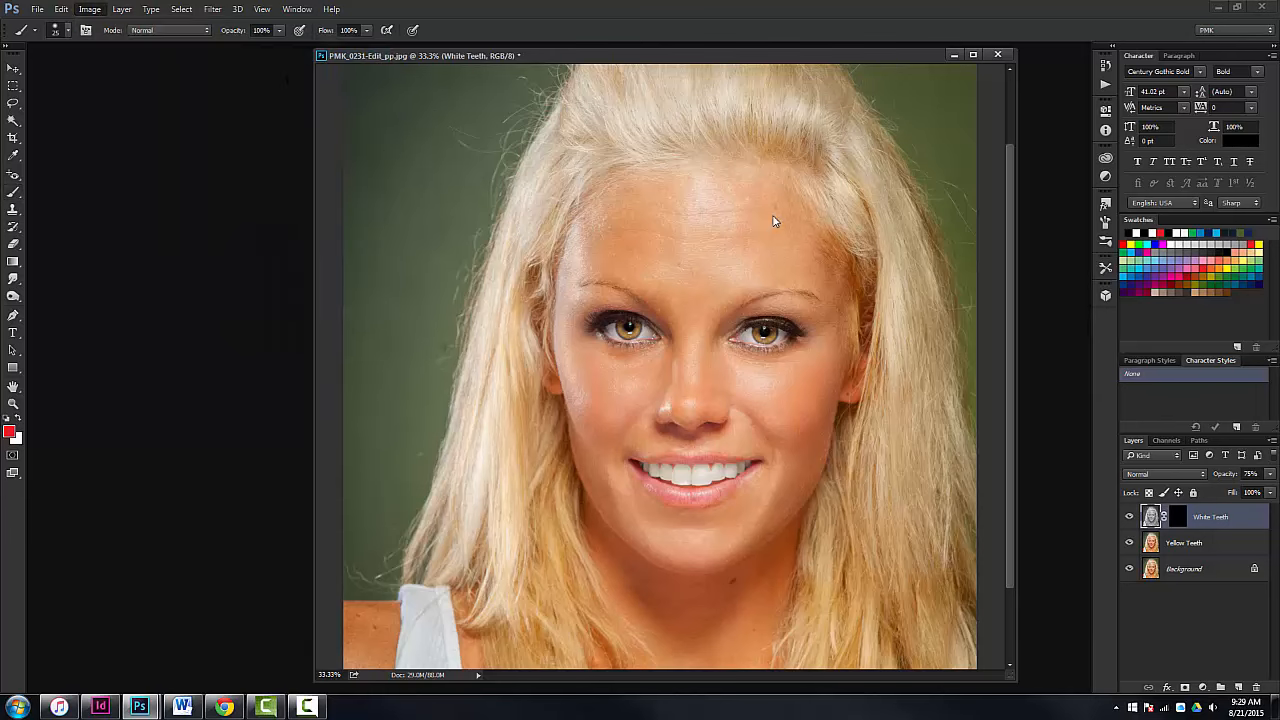
{"action": "left_click_drag", "start_coordinate": [877, 78], "coordinate": [200, 148]}
{"action": "mouse_move", "coordinate": [331, 282]}
{"action": "left_mouse_down"}
{"action": "mouse_move", "coordinate": [248, 287]}
{"action": "mouse_move", "coordinate": [341, 288]}
{"action": "mouse_move", "coordinate": [316, 287]}
{"action": "left_mouse_up"}
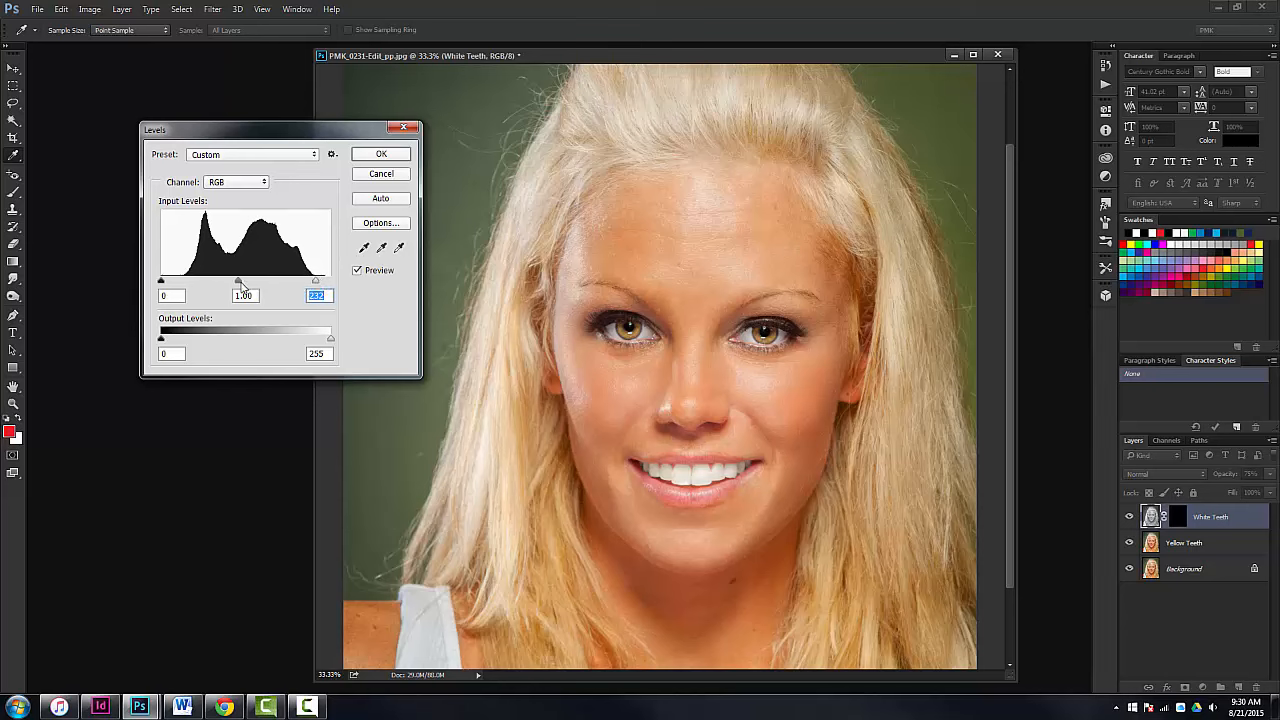
{"action": "left_click_drag", "start_coordinate": [238, 284], "coordinate": [234, 284]}
{"action": "left_click", "coordinate": [377, 154]}
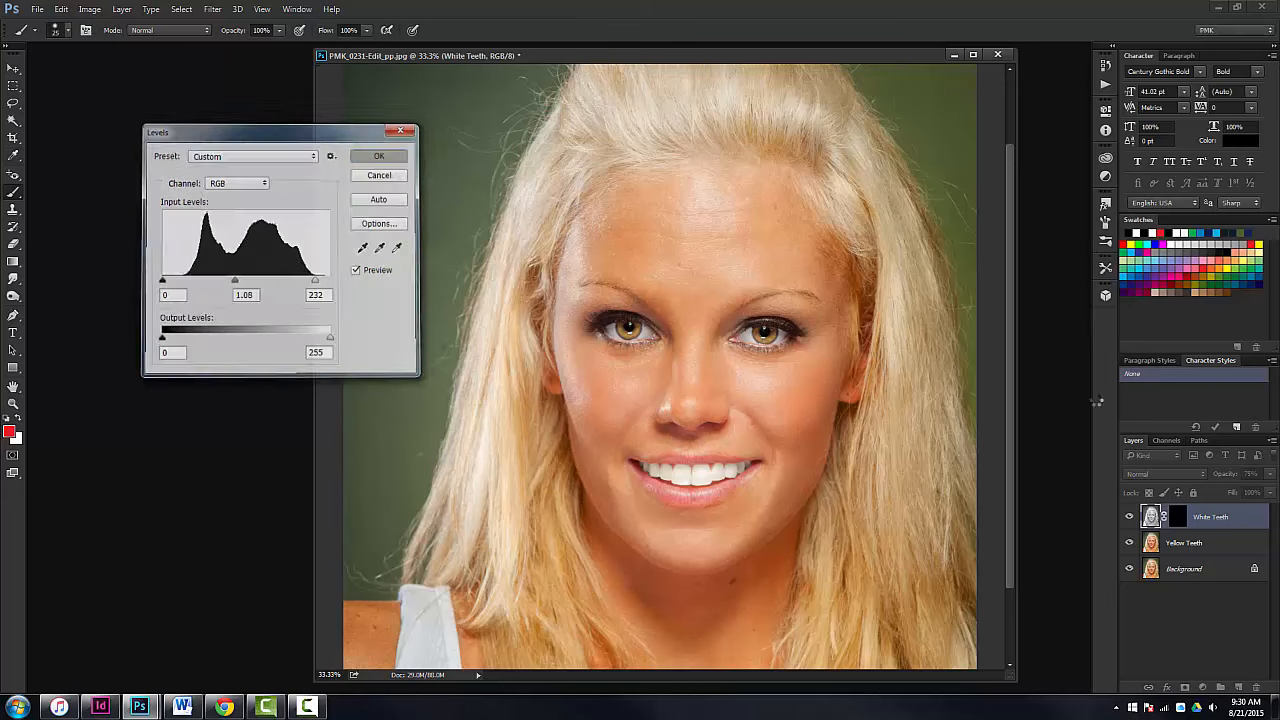
Set the White Teeth layer's opacity to 61%
{"action": "left_click", "coordinate": [1222, 477]}
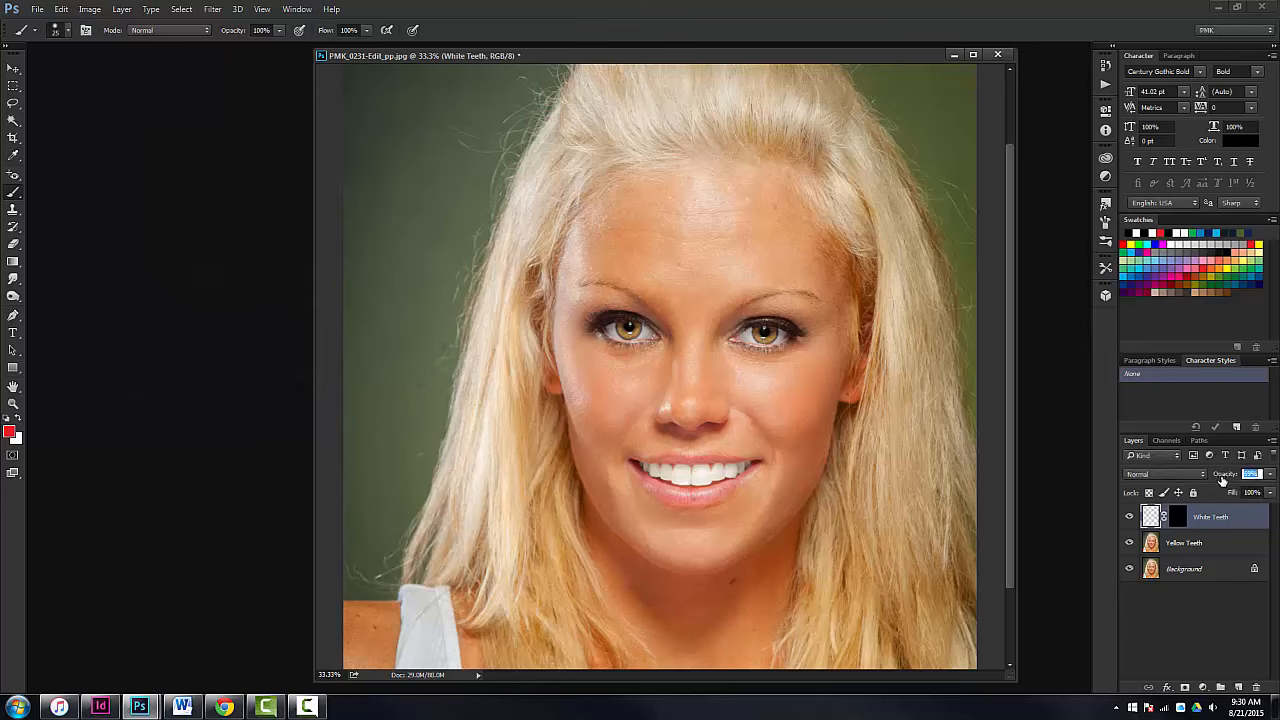
{"action": "left_click_drag", "start_coordinate": [1222, 481], "coordinate": [1221, 478]}
{"action": "key", "text": "ctrl+minus"}
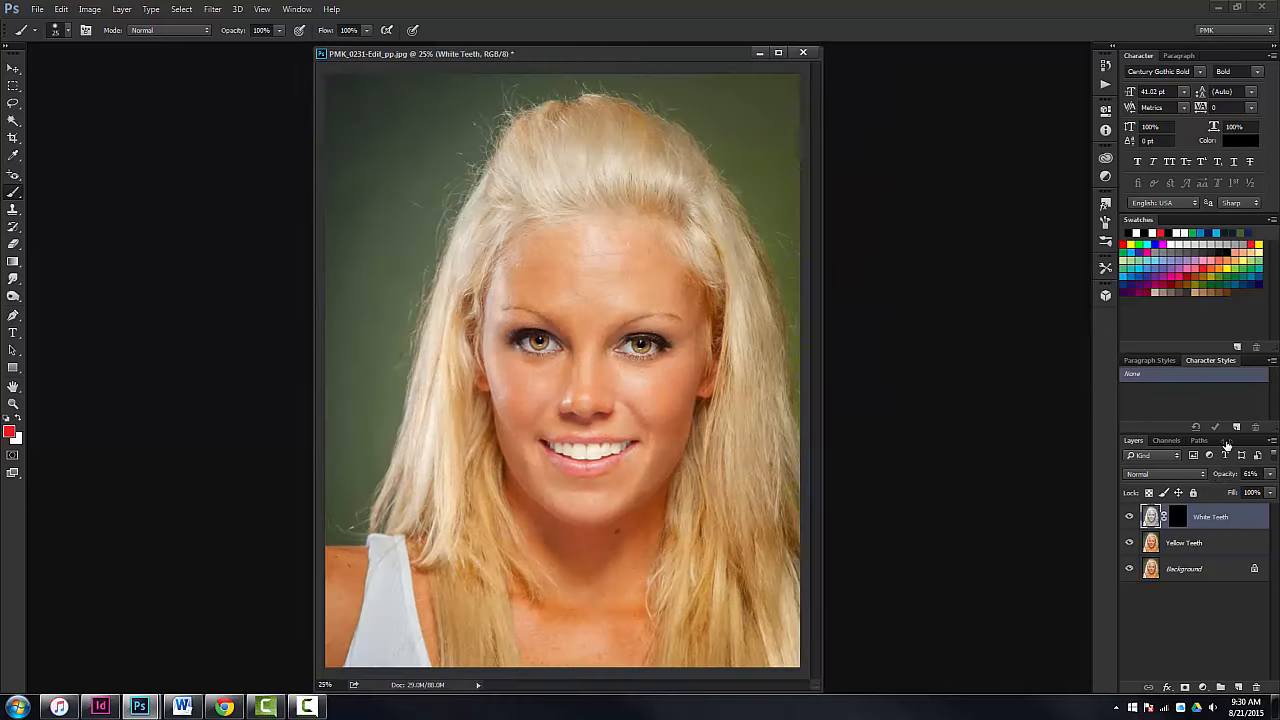
Compare the portrait before and after whitening by toggling the White Teeth and Yellow Teeth layers' visibility
{"action": "key", "text": "ctrl+minus"}
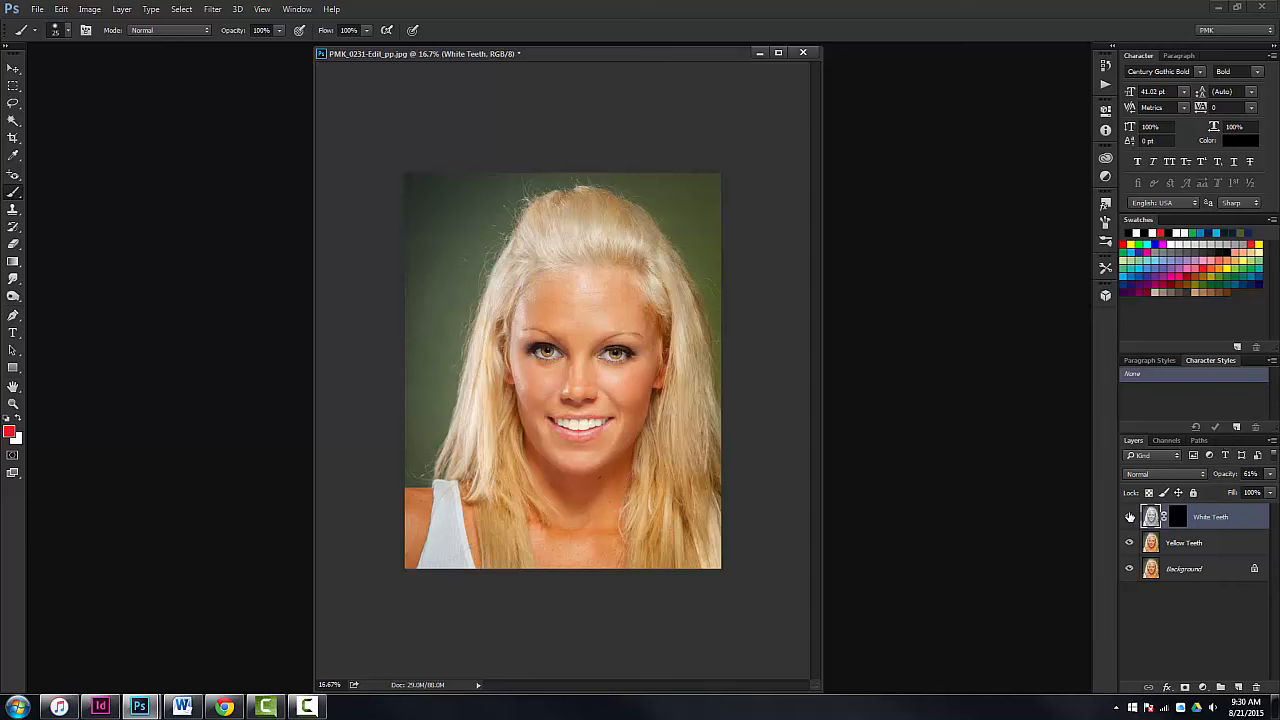
{"action": "left_click", "coordinate": [1130, 517]}
{"action": "left_click", "coordinate": [1130, 517]}
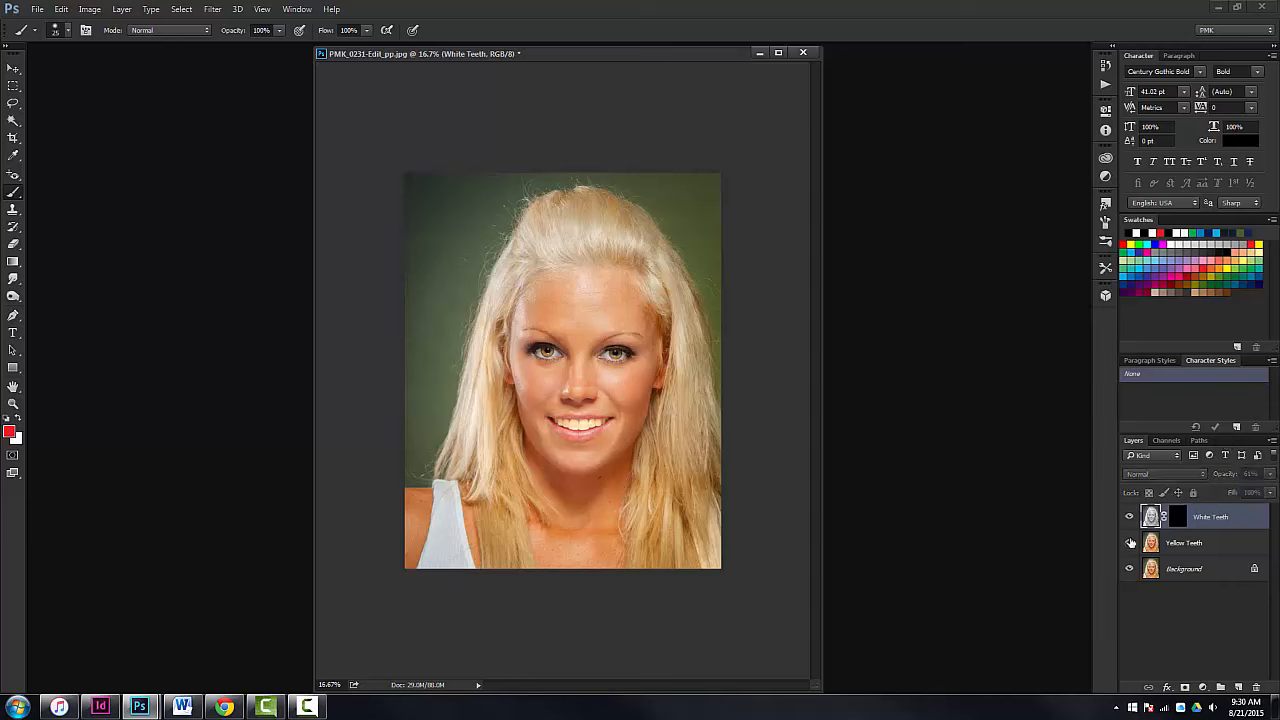
{"action": "left_click", "coordinate": [1129, 517]}
{"action": "left_click", "coordinate": [1130, 517]}
{"action": "left_click", "coordinate": [1130, 517]}
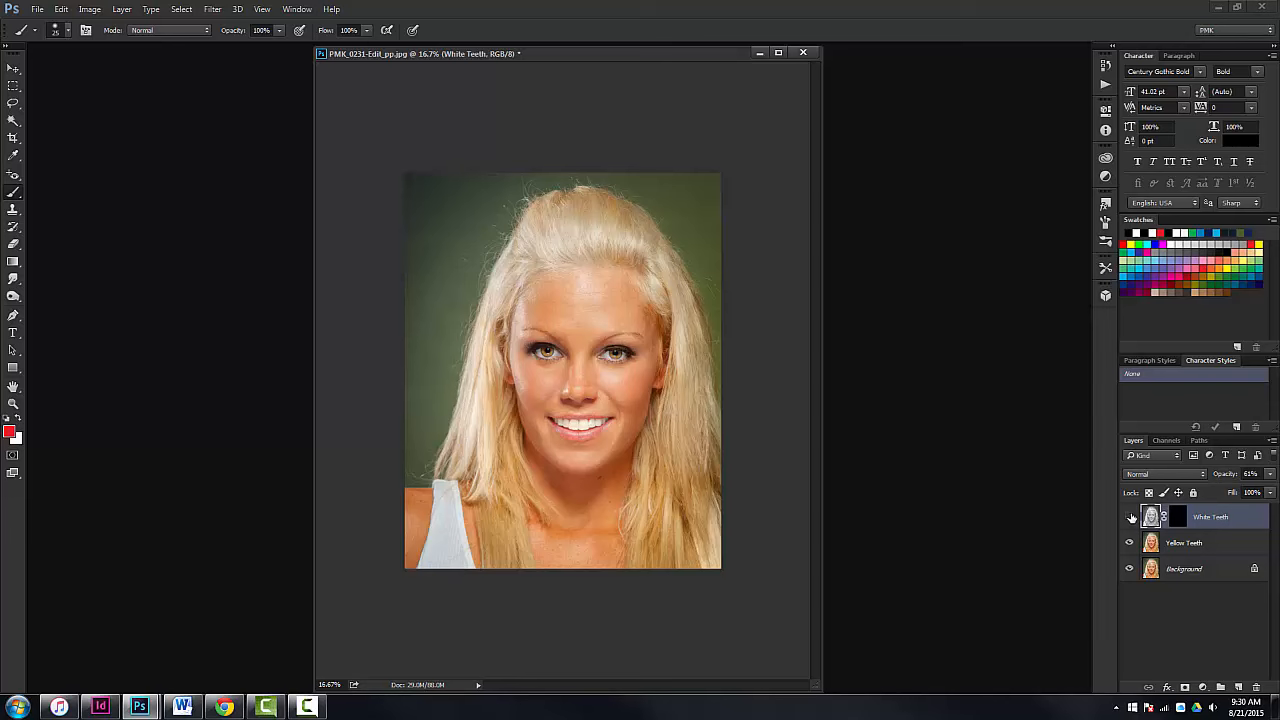
{"action": "left_click", "coordinate": [1131, 542]}
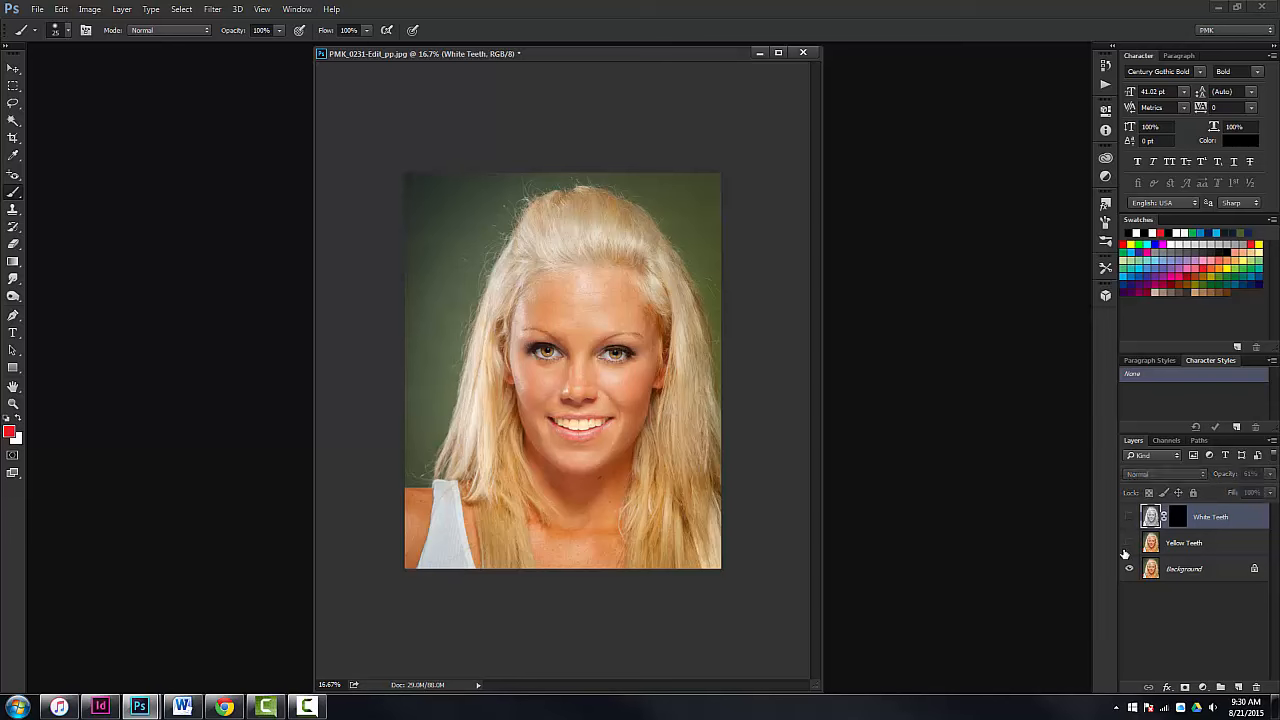
{"action": "left_click", "coordinate": [1130, 542]}
{"action": "left_click", "coordinate": [1130, 517]}
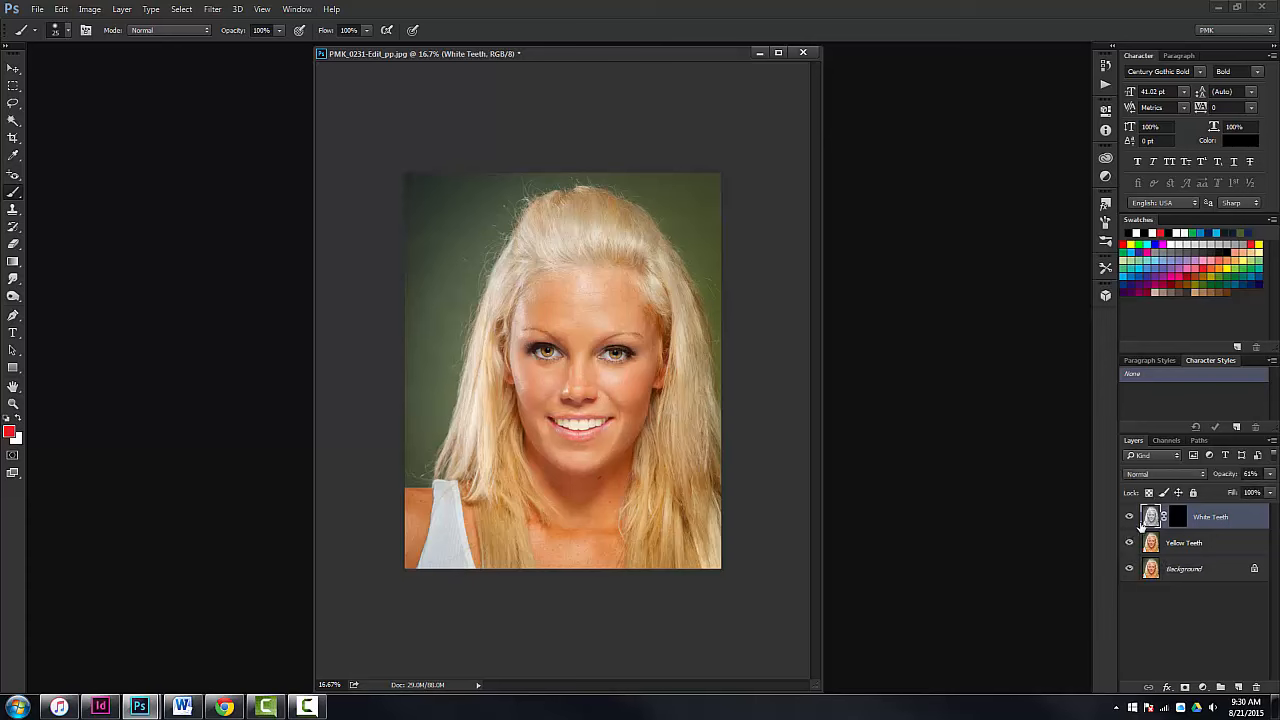
{"action": "left_click", "coordinate": [1130, 517]}
{"action": "left_click", "coordinate": [1130, 517]}
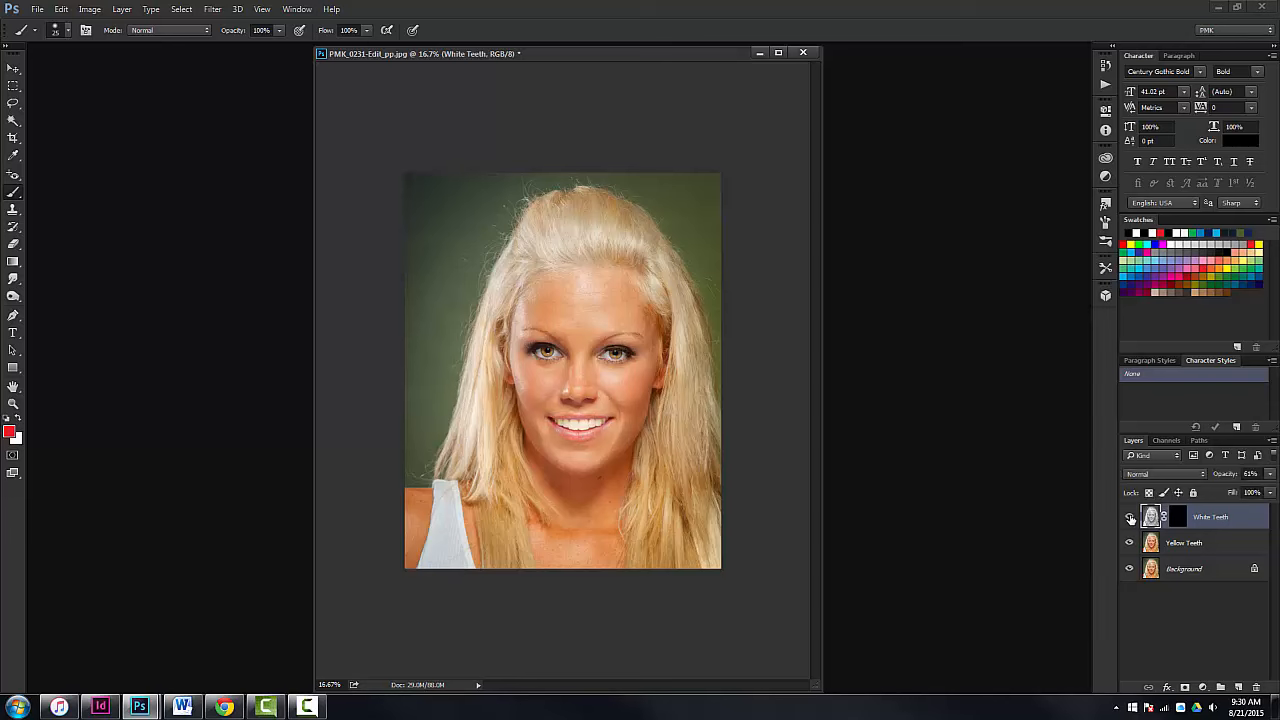